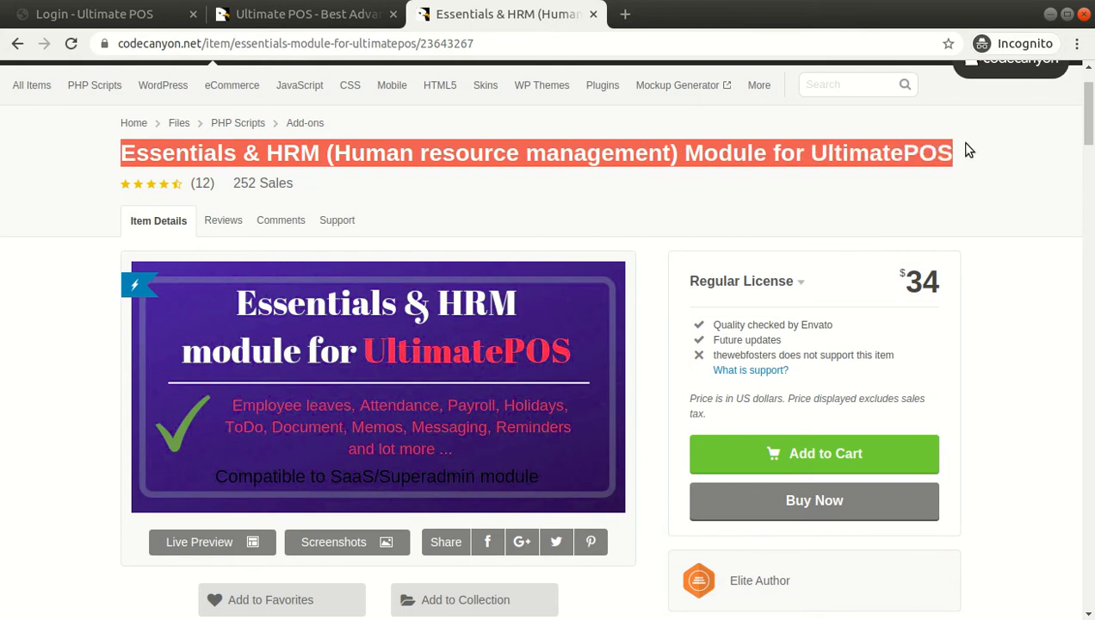
Examine the CodeCanyon pages of the Essentials & HRM module and of the Ultimate POS application it extends
scroll(1021, 247, down, 2)
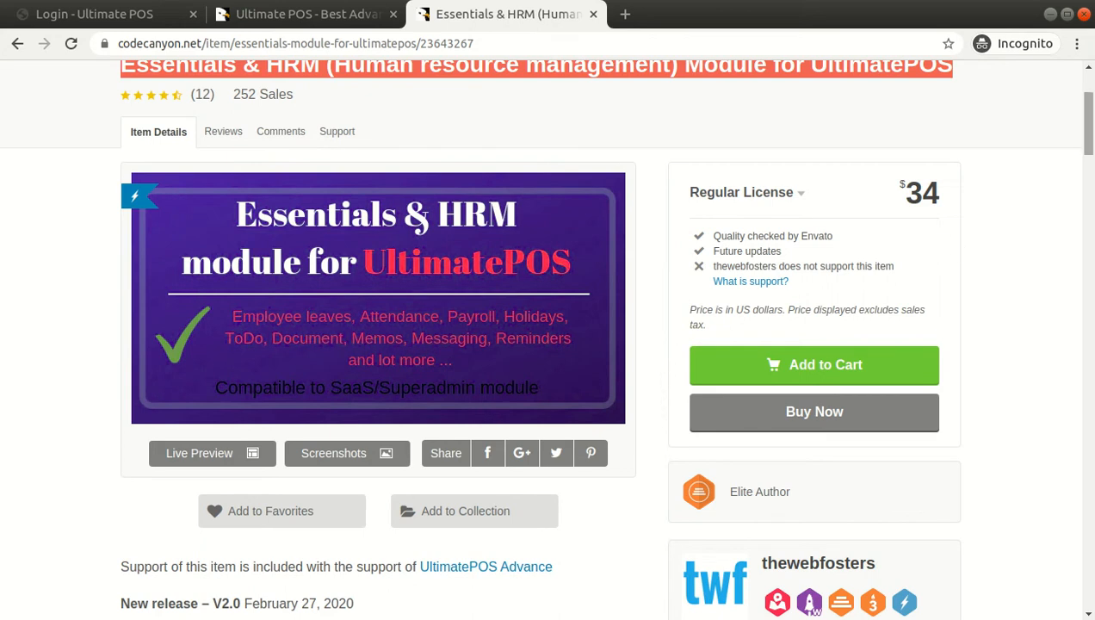
scroll(531, 513, down, 2)
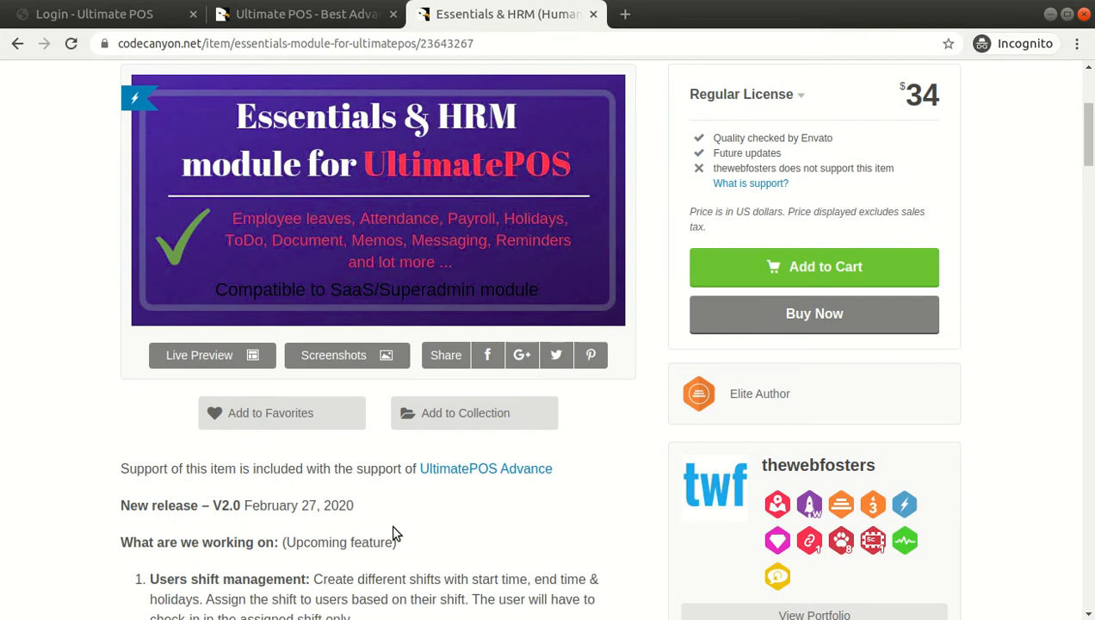
click(290, 19)
click(134, 242)
drag(121, 241, 367, 268)
scroll(367, 267, down, 1)
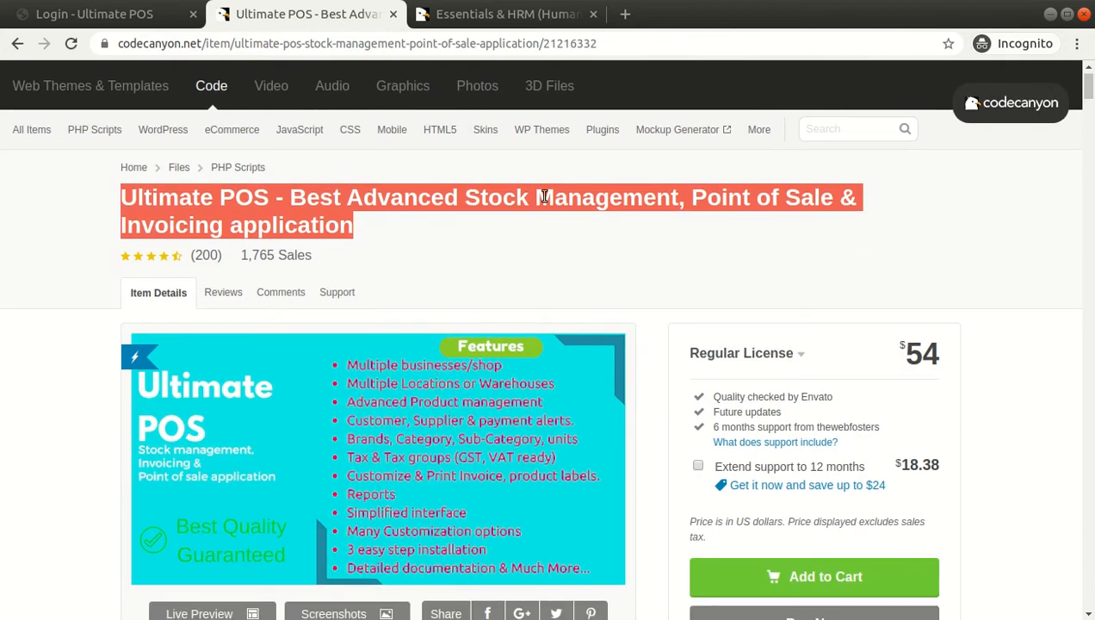
Switch to the Ultimate POS login page and log in to the Essentials & HRM demo with its prefilled credentials
click(152, 20)
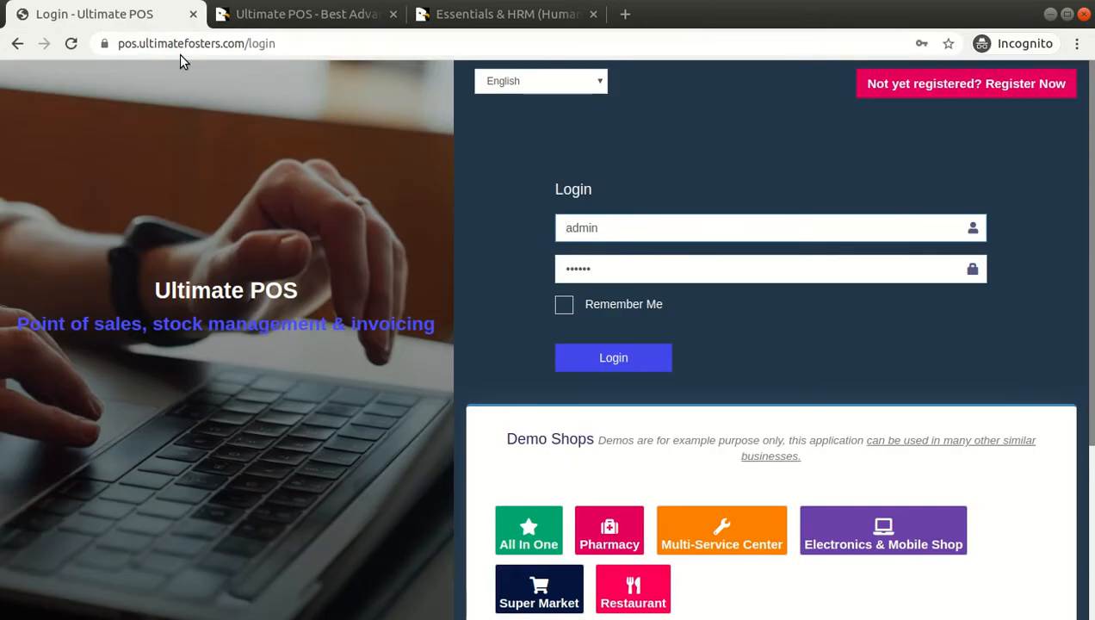
click(148, 43)
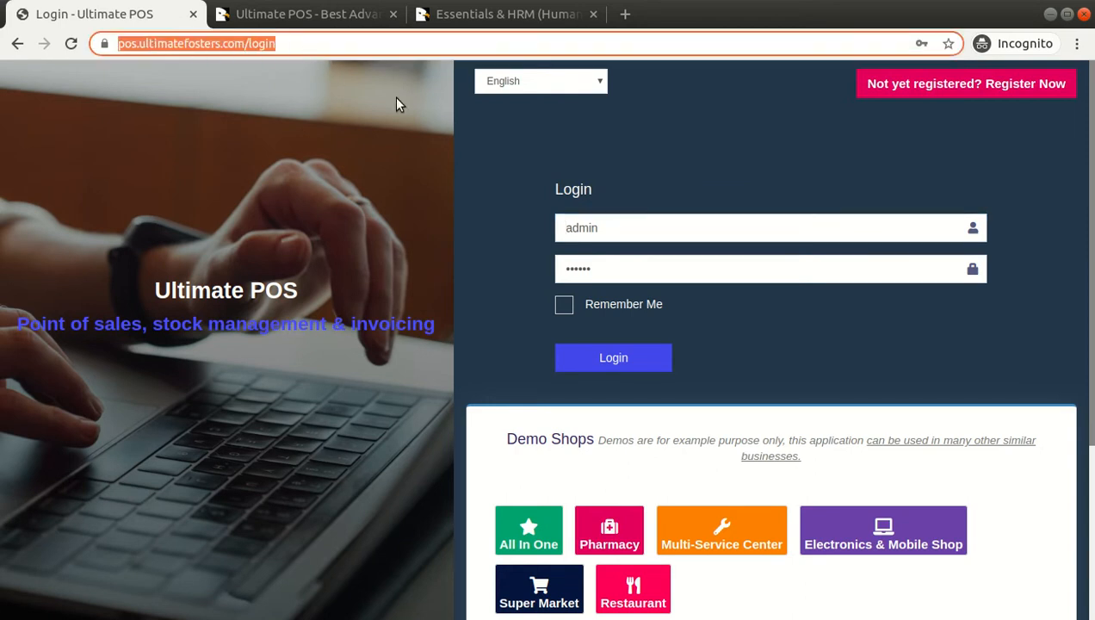
scroll(810, 191, down, 4)
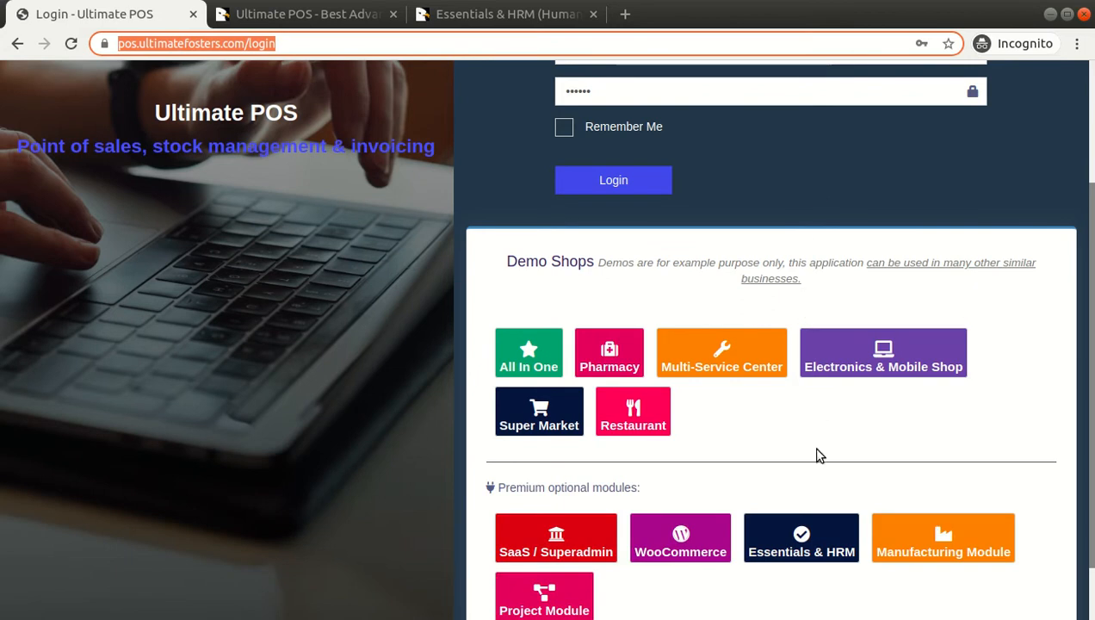
click(820, 528)
click(820, 528)
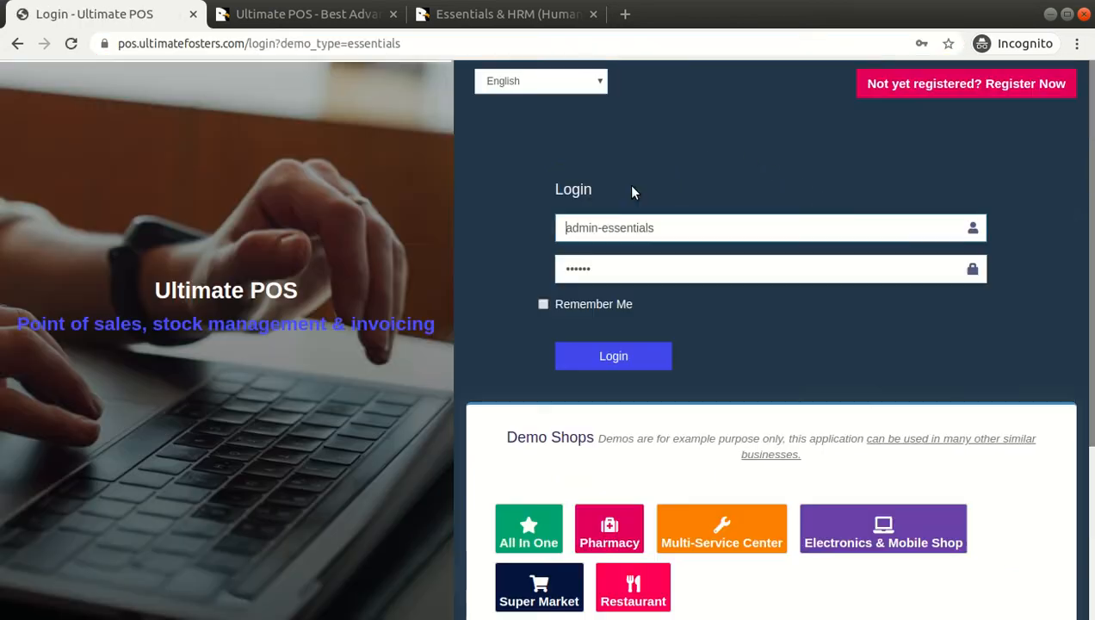
click(637, 365)
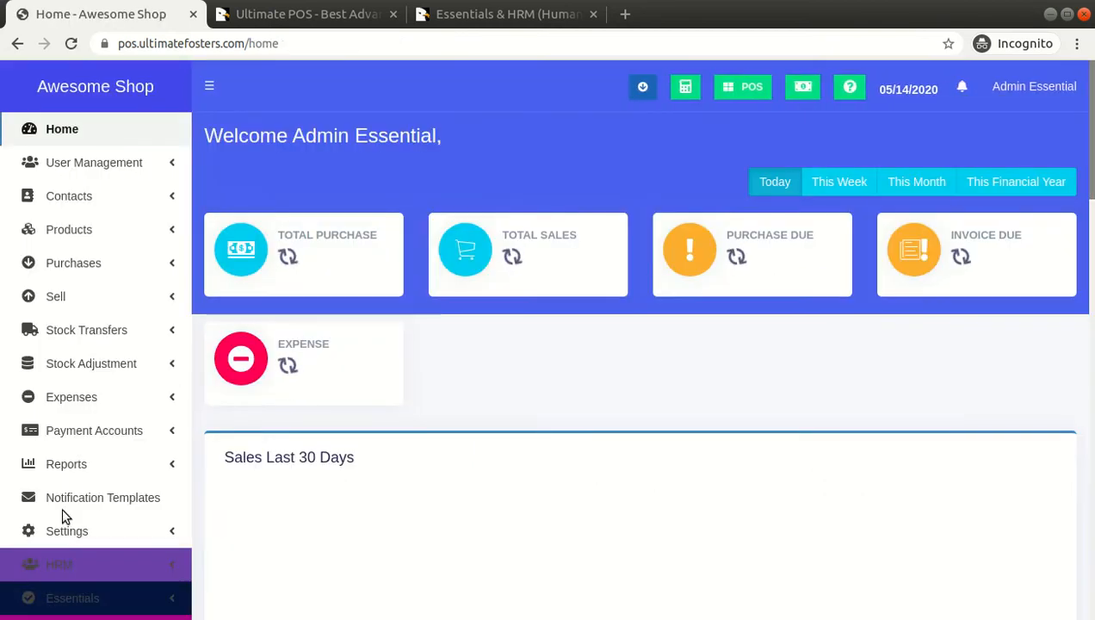
Open the list of leave types in the HRM module
click(87, 565)
scroll(139, 339, down, 4)
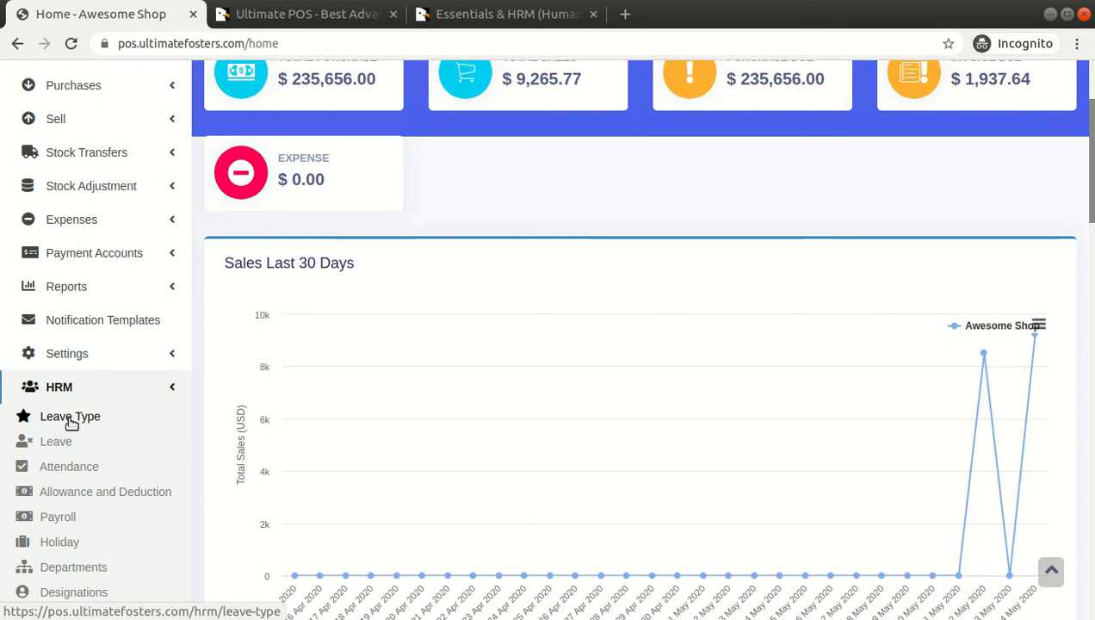
click(75, 422)
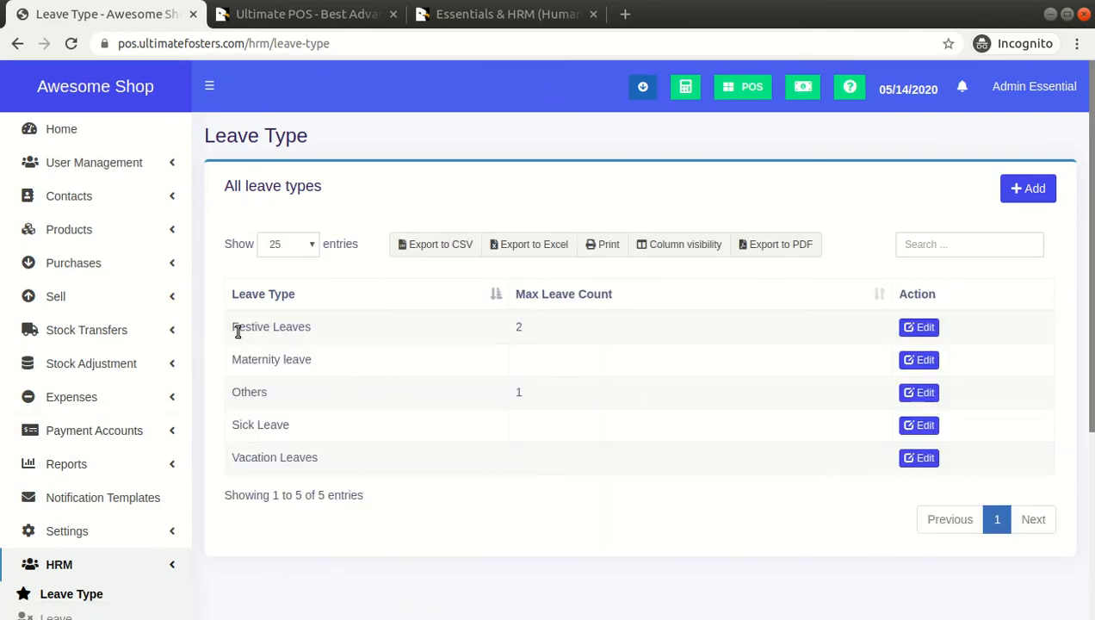
Review the existing leave types, from Festive Leaves through Vacation Leaves
drag(236, 329, 316, 332)
click(316, 332)
triple_click(282, 359)
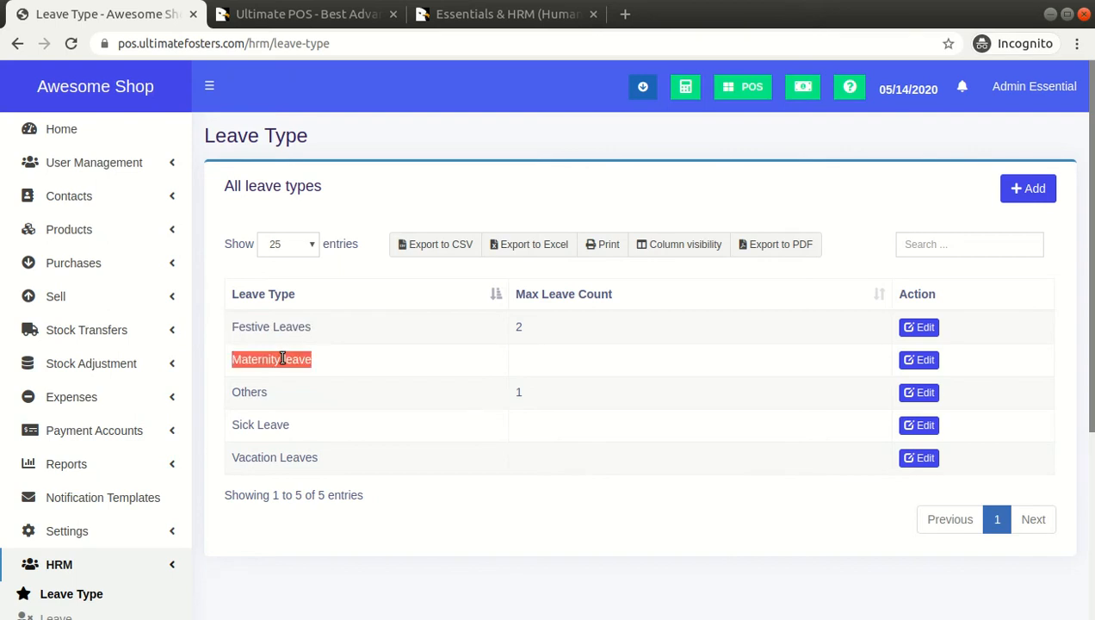
double_click(255, 330)
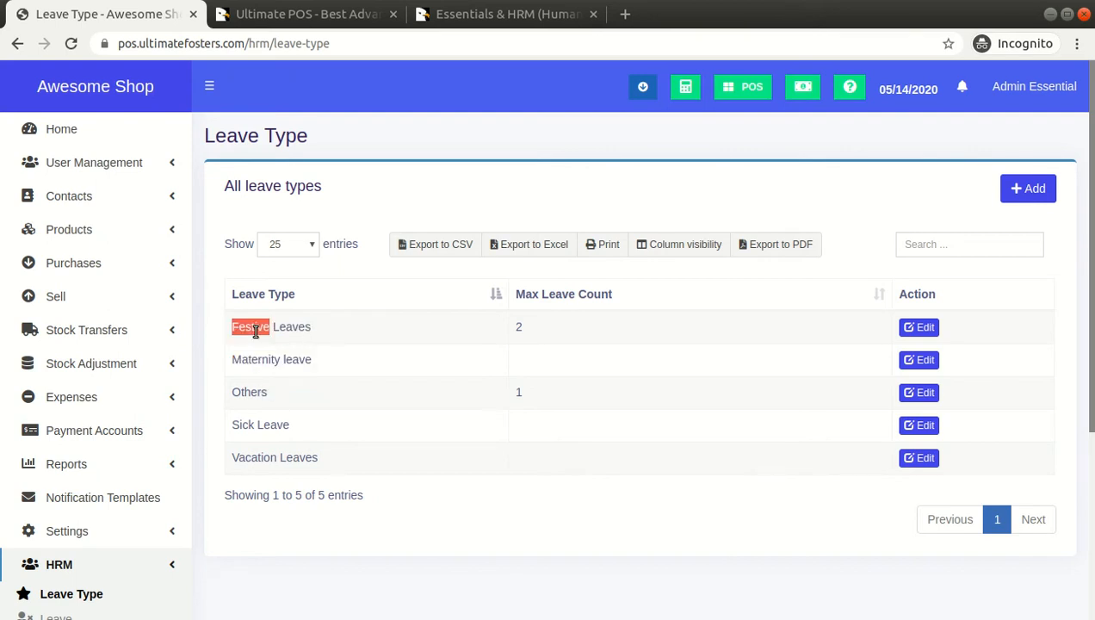
triple_click(270, 356)
double_click(260, 391)
click(264, 422)
triple_click(263, 422)
triple_click(288, 456)
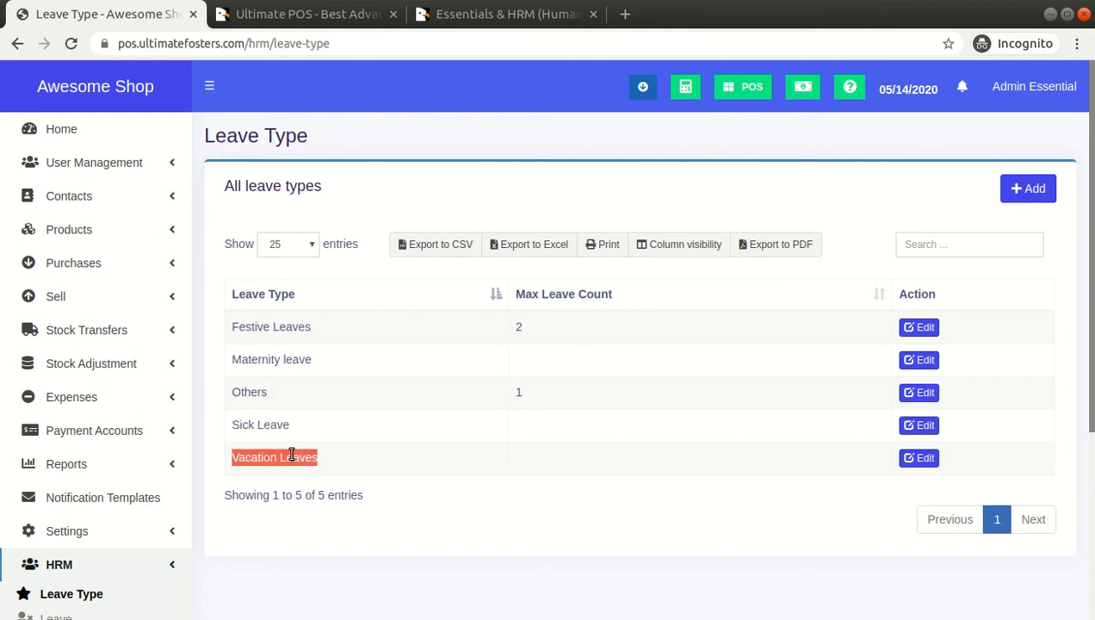
click(417, 476)
Start a new leave type named "Demo Leave" with a max leave count of 2
click(1024, 197)
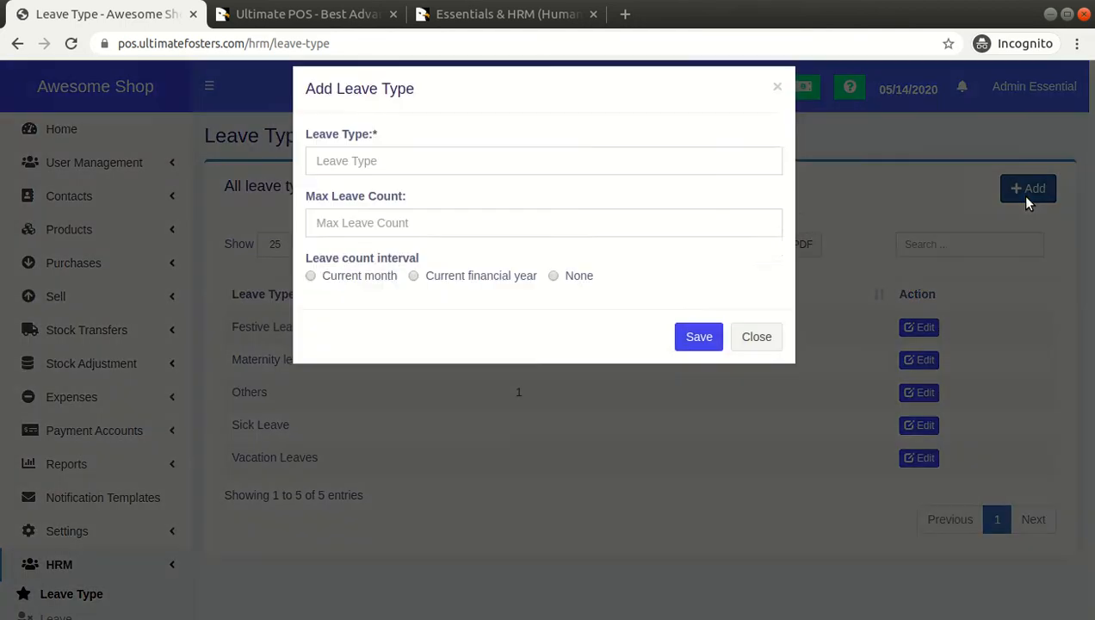
click(565, 174)
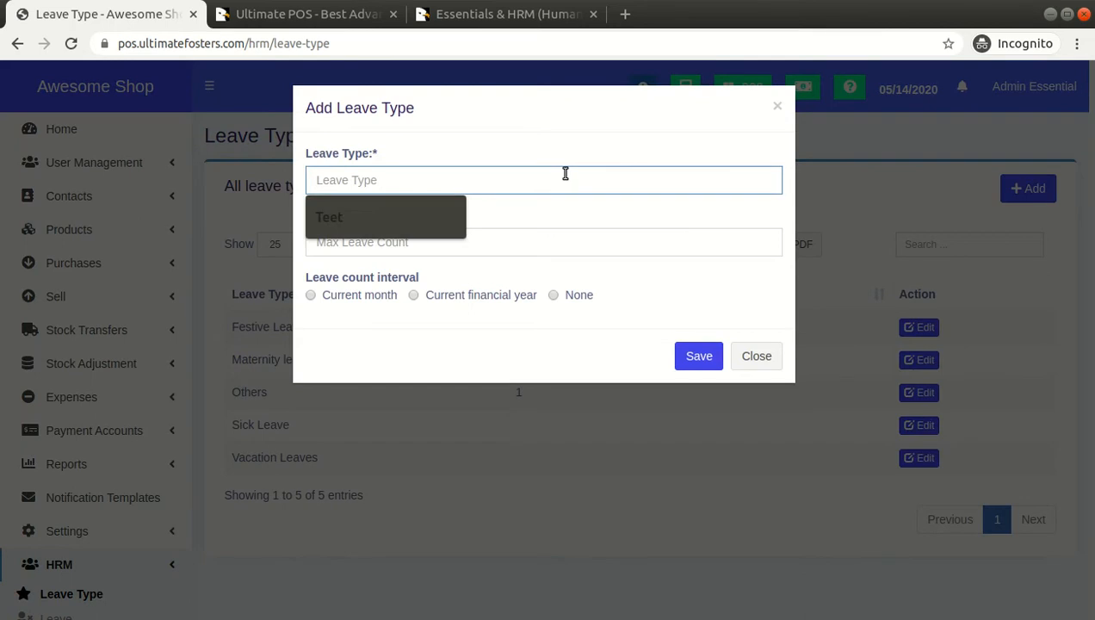
text(Demo Leave)
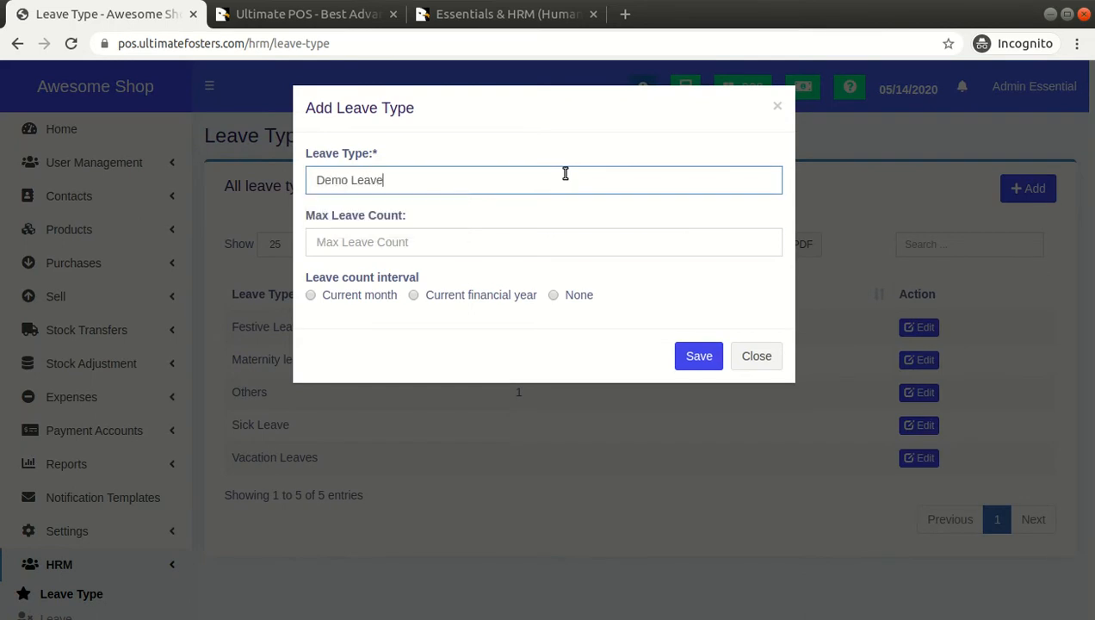
key(Tab)
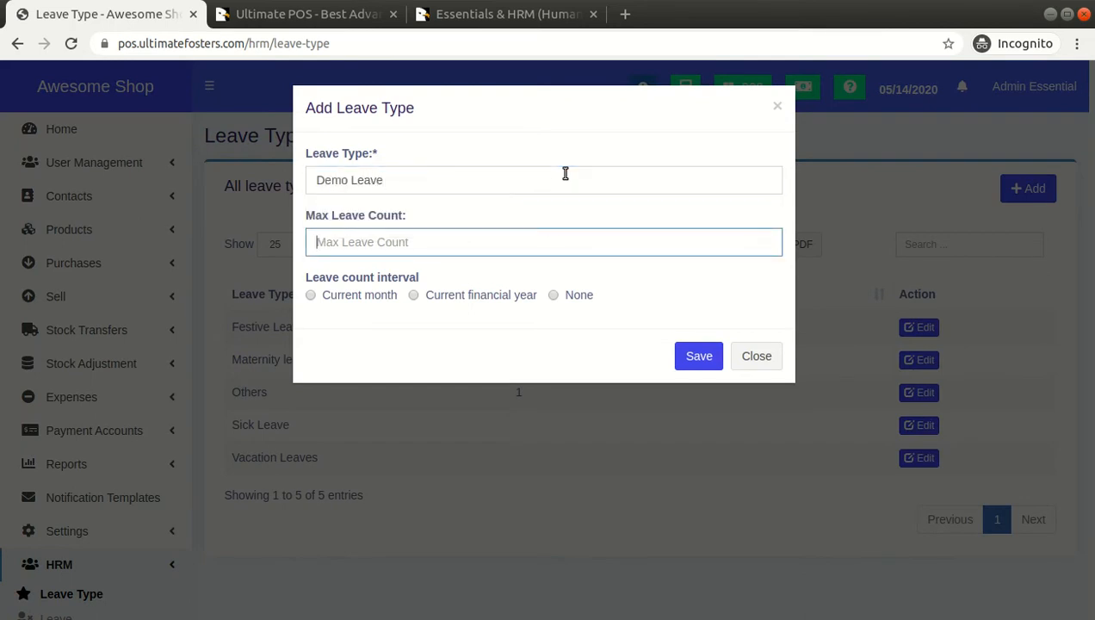
text(1)
key(BackSpace)
text(20)
key(ctrl+a)
key(BackSpace)
text(20)
key(BackSpace)
key(BackSpace)
text(1)
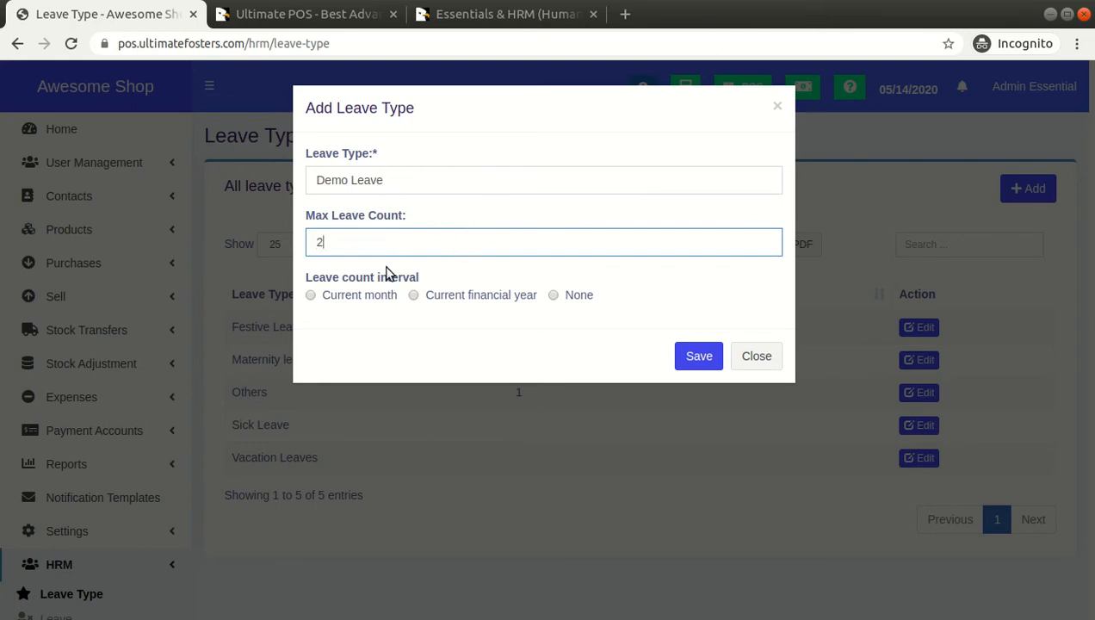
Set the new leave type's count interval to Current month and save it
click(380, 294)
double_click(359, 231)
click(469, 298)
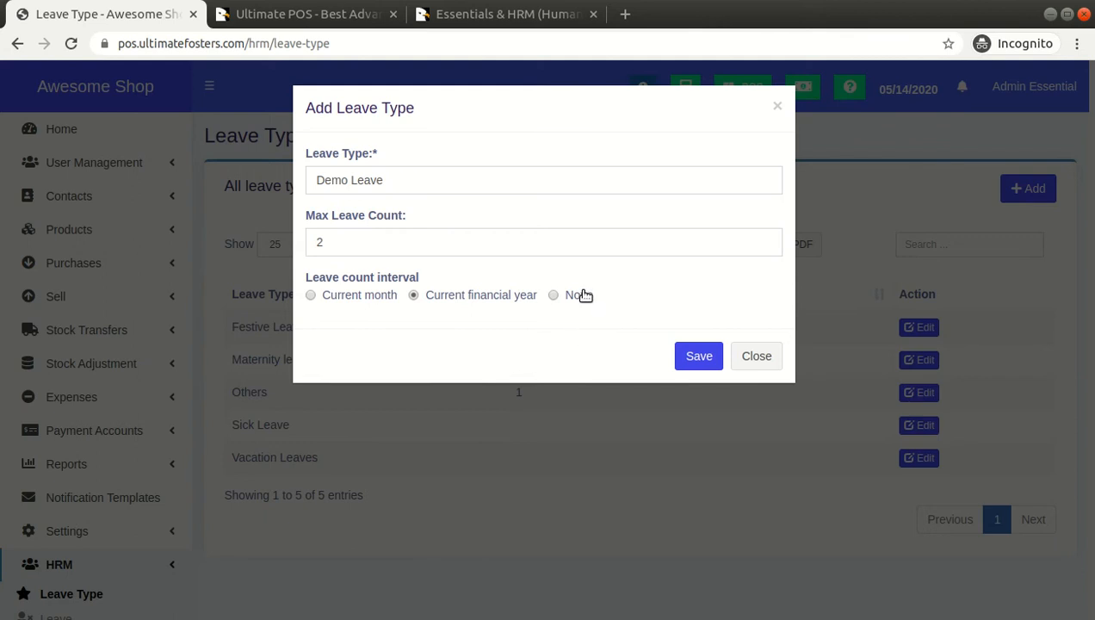
triple_click(407, 180)
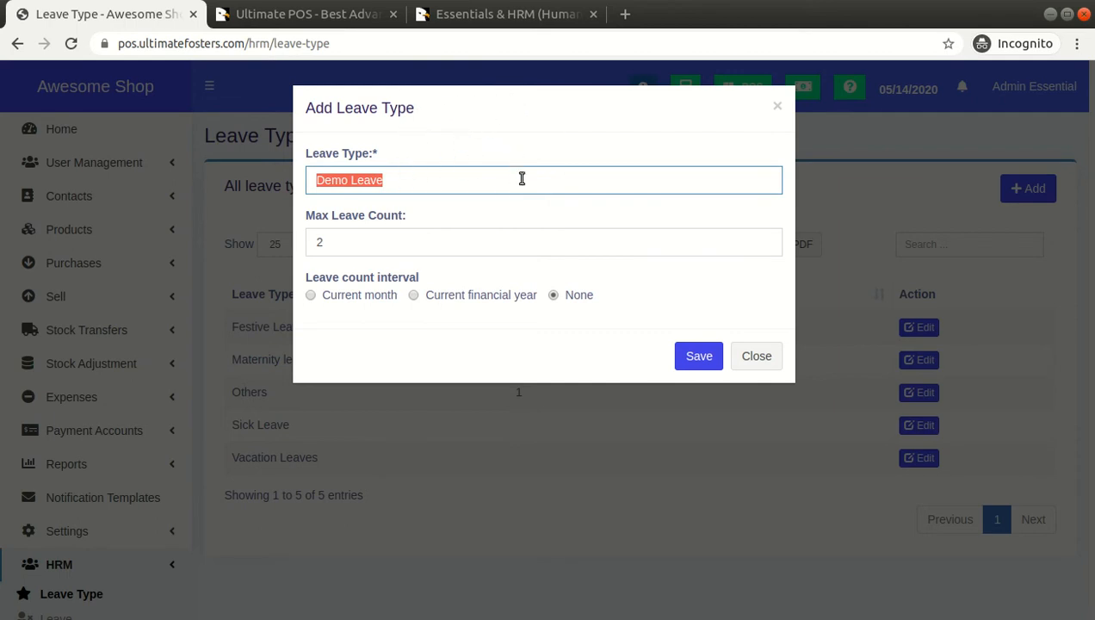
click(362, 299)
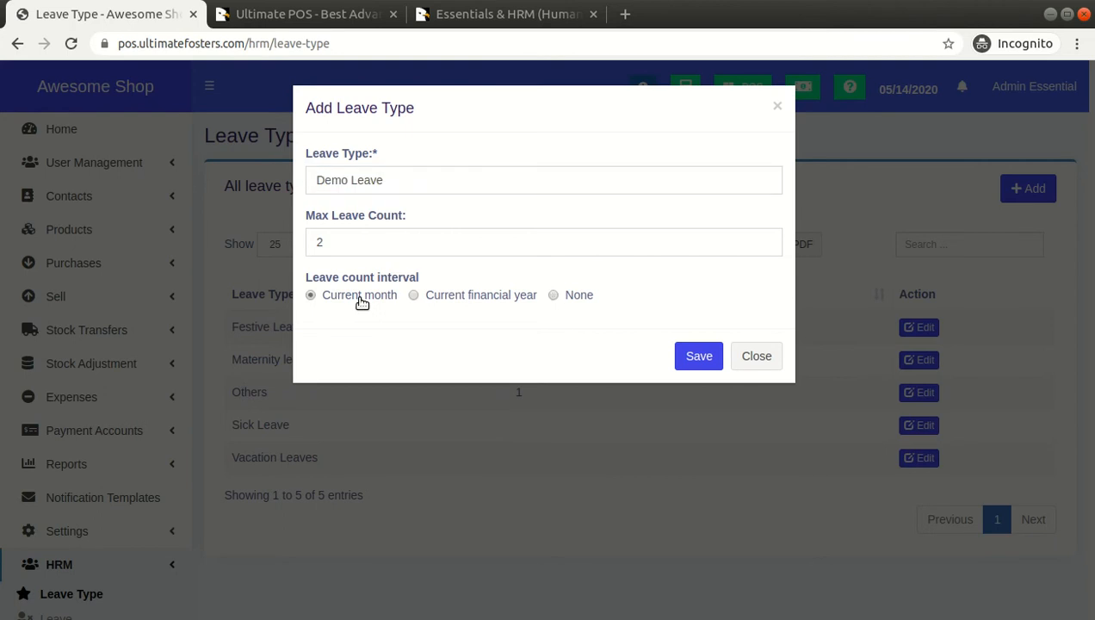
click(697, 355)
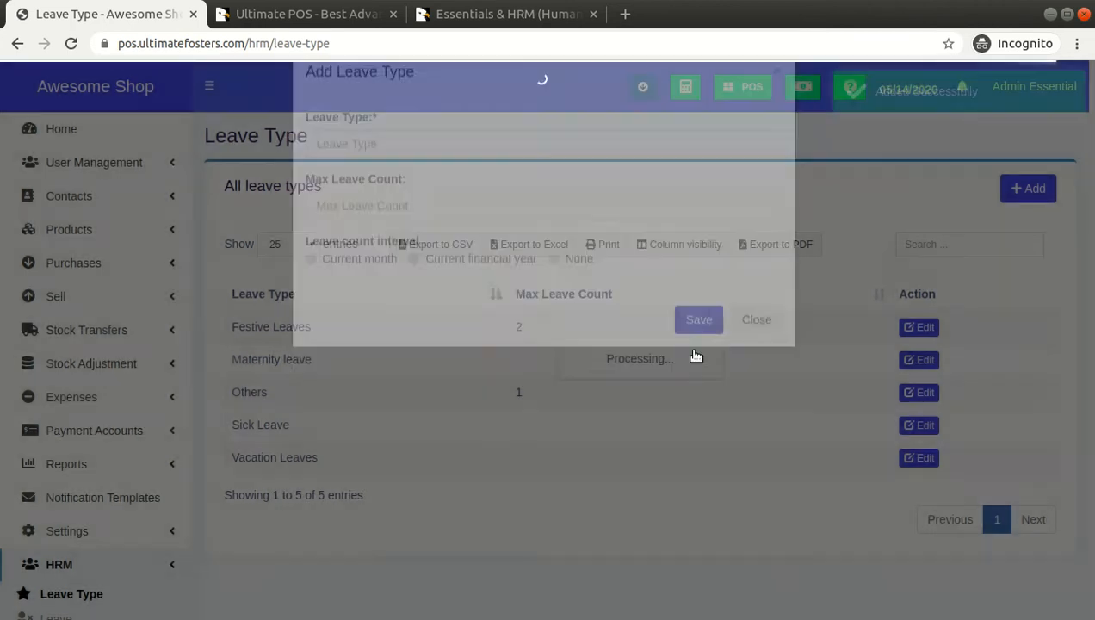
Check the leave types table and the max leave counts listed for Demo Leave and Festive Leaves
scroll(702, 286, down, 3)
scroll(654, 293, up, 1)
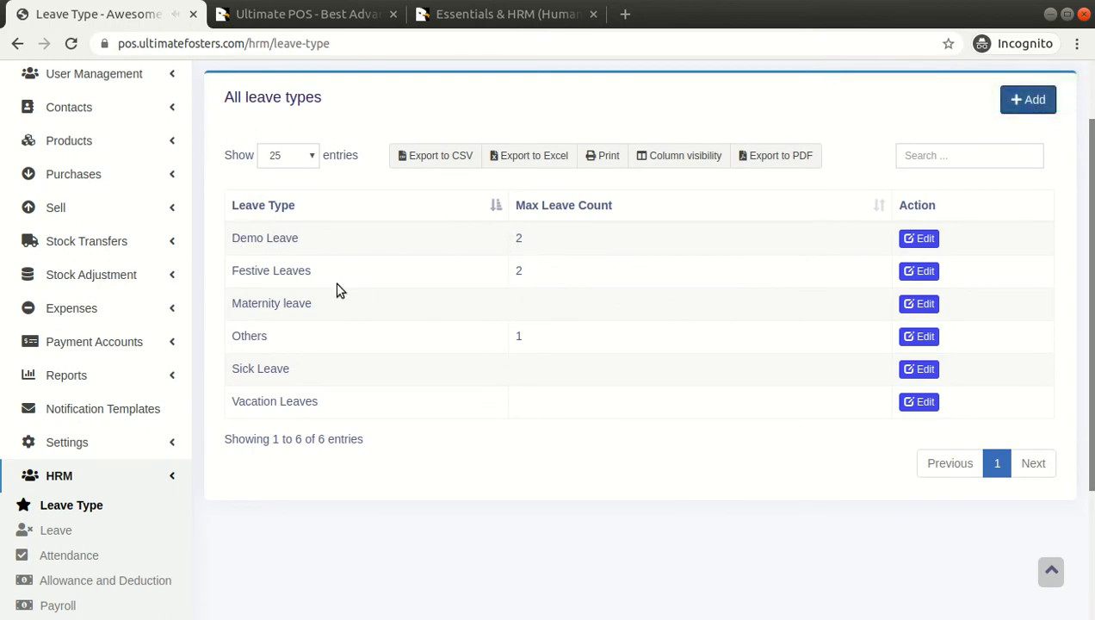
drag(230, 271, 550, 272)
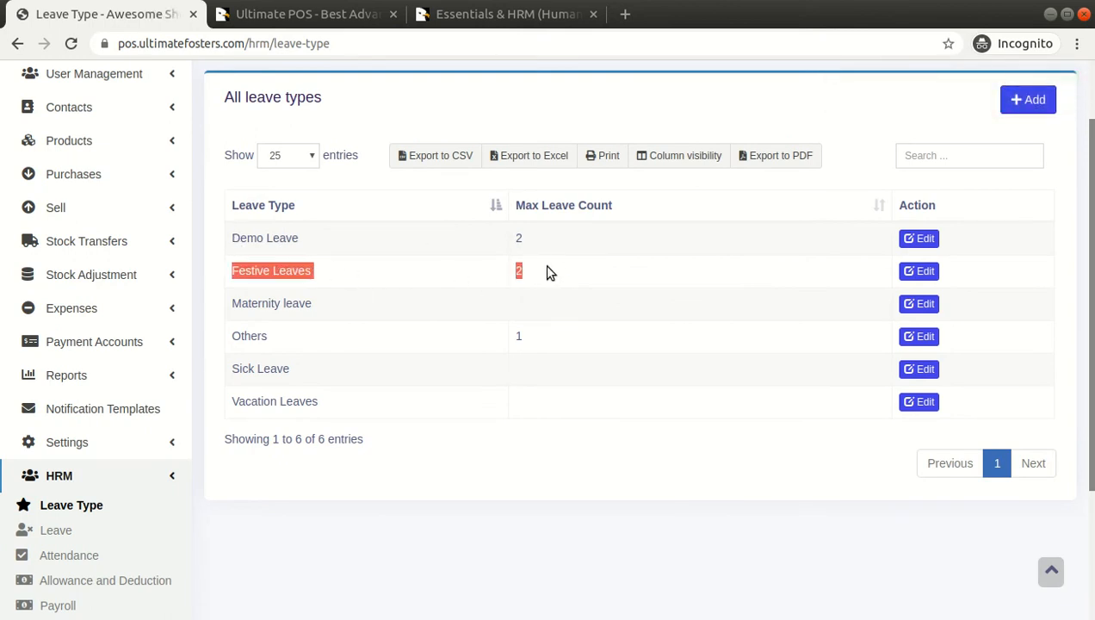
scroll(550, 274, down, 4)
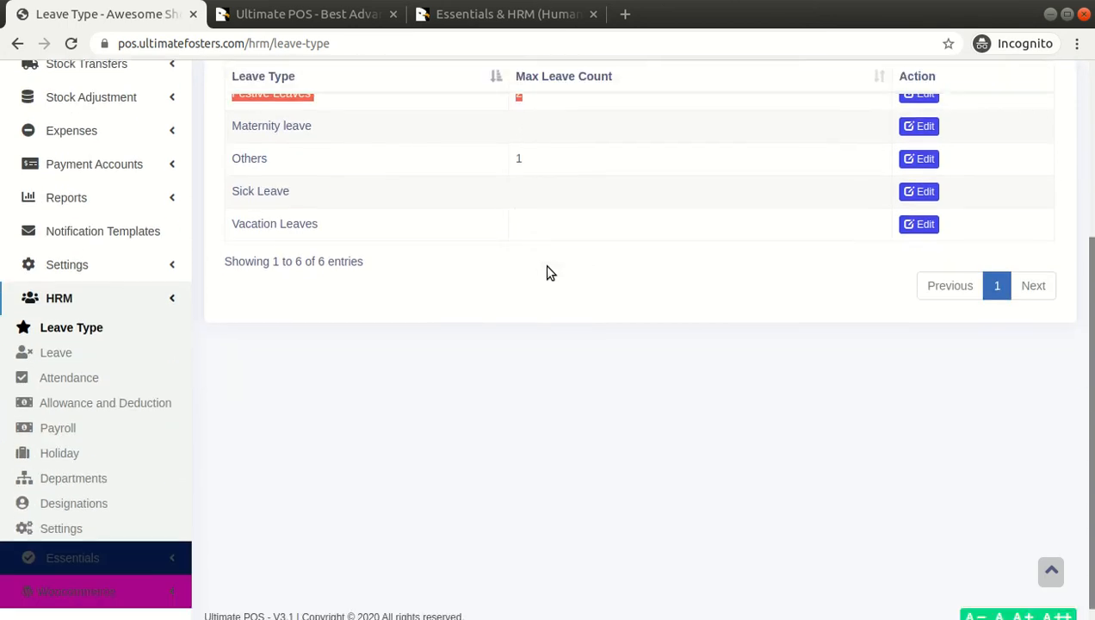
scroll(344, 274, up, 3)
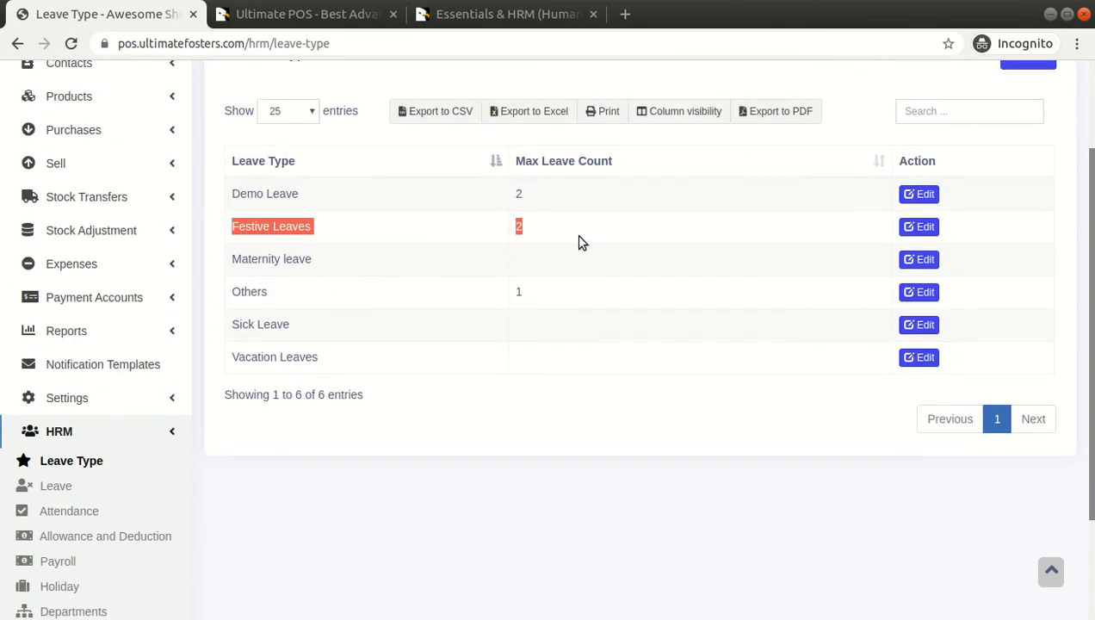
scroll(581, 242, up, 3)
scroll(843, 236, down, 3)
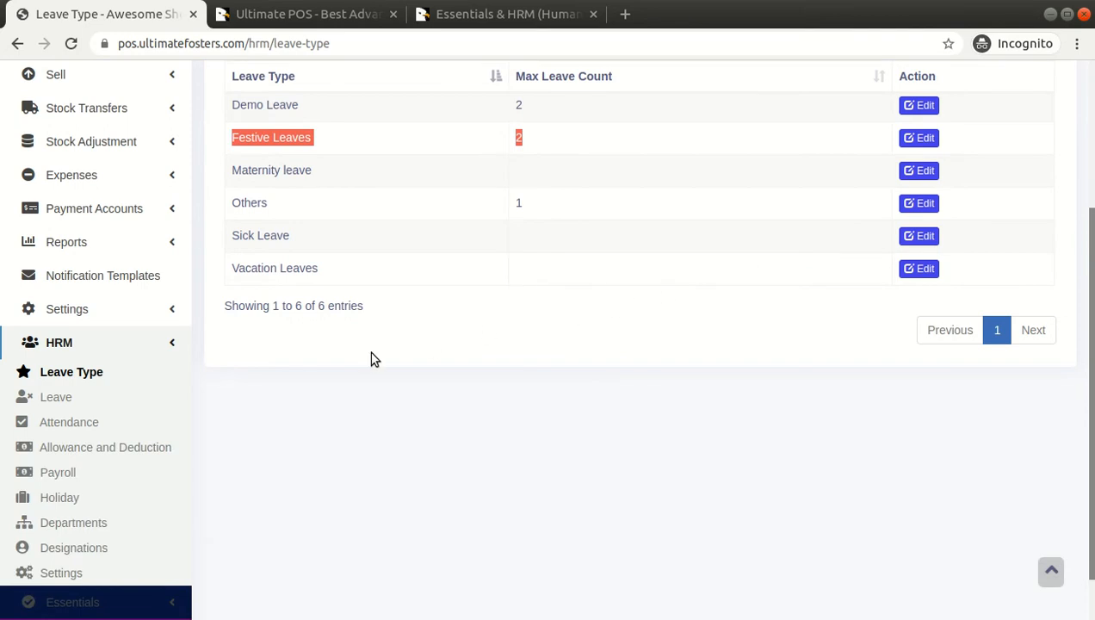
Open the HRM page listing all employee leaves and look over its filters and entries
click(57, 398)
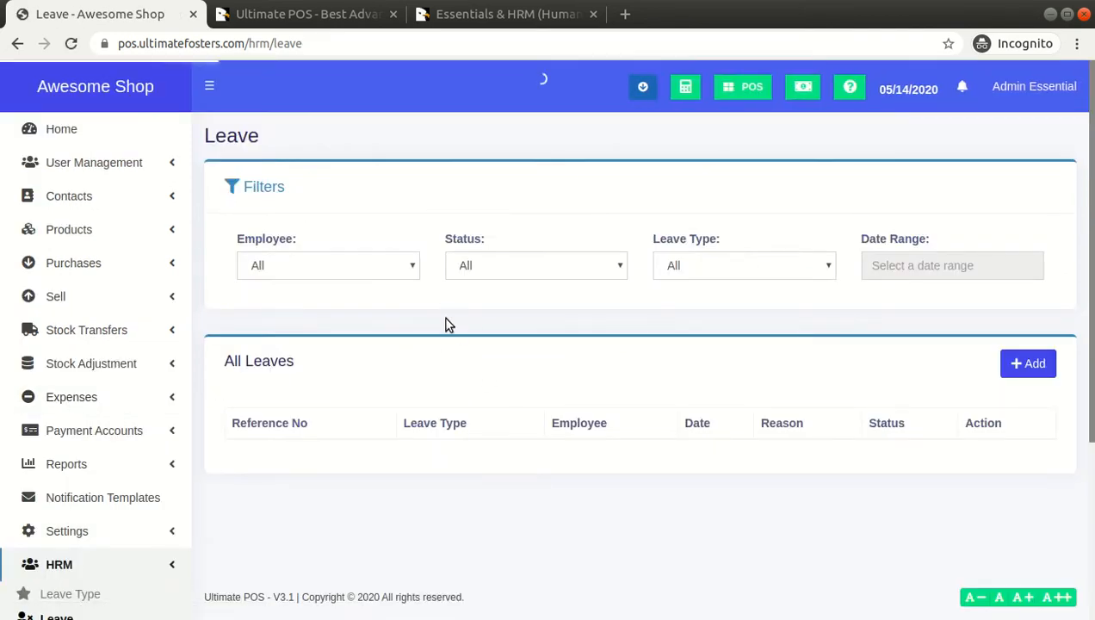
scroll(355, 333, down, 1)
scroll(356, 339, up, 1)
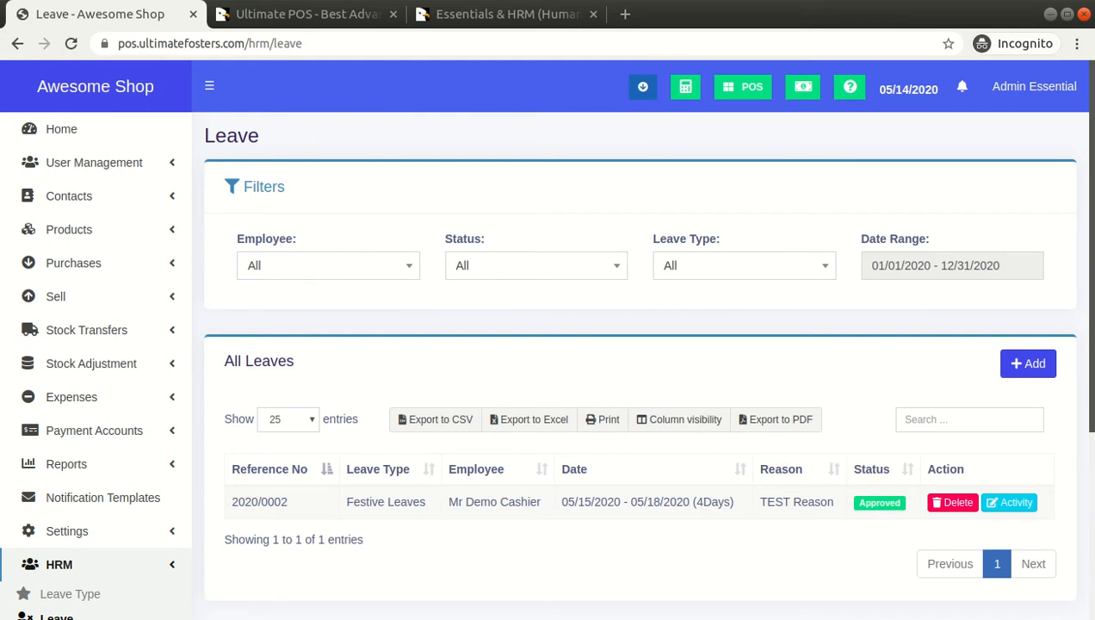
Start a new leave of type Sick Leave running from 05/14/2020 to 05/16/2020
click(1028, 362)
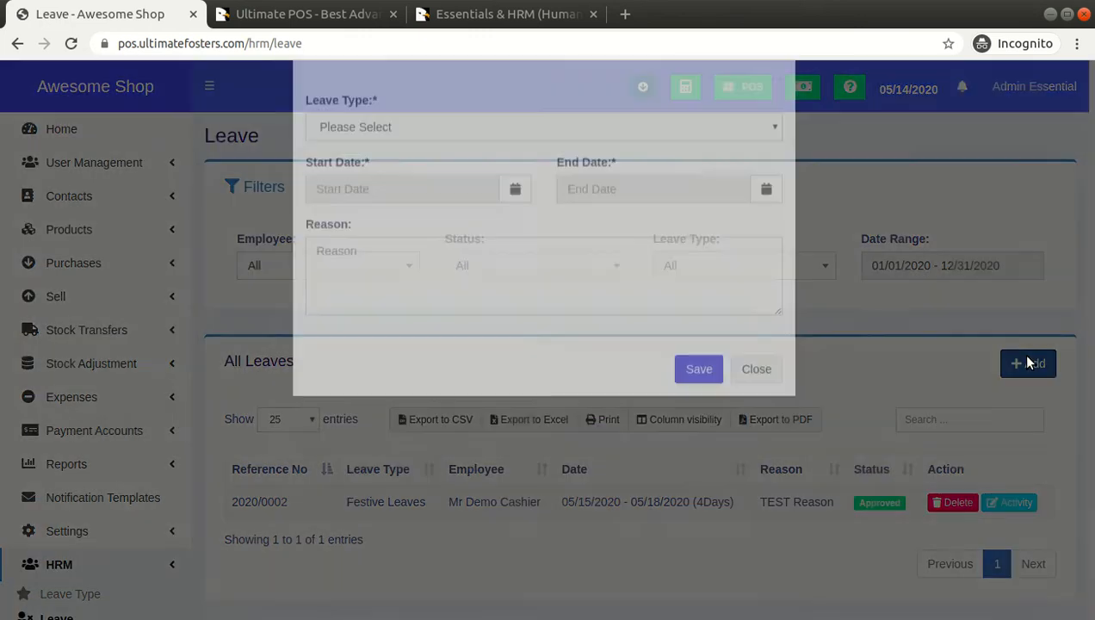
click(1024, 322)
click(1027, 363)
click(345, 180)
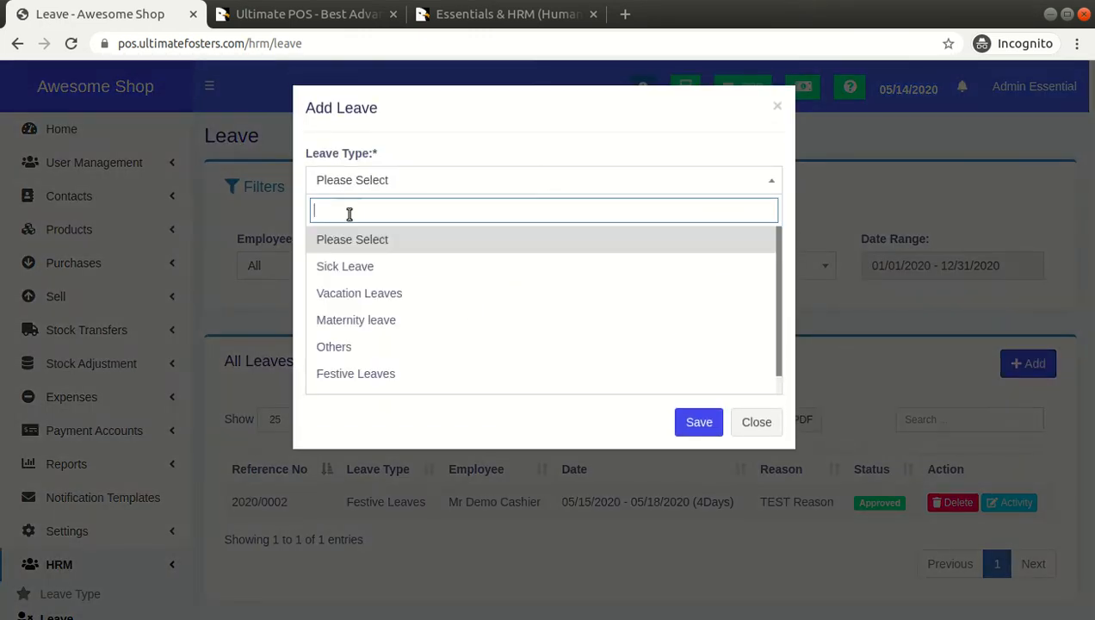
click(353, 266)
click(442, 235)
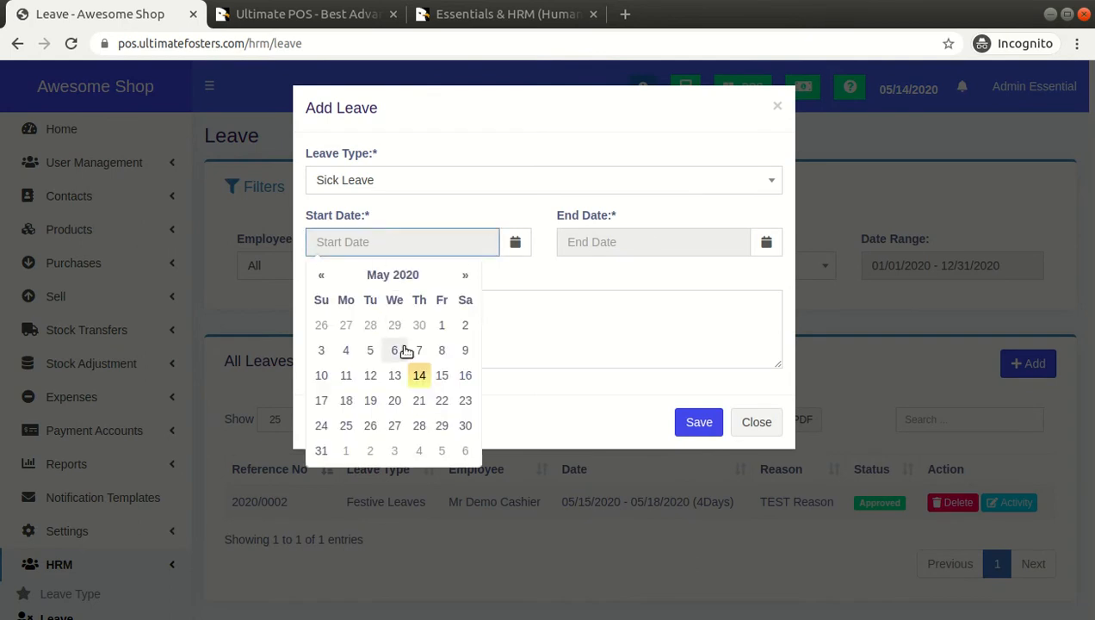
click(418, 372)
click(586, 251)
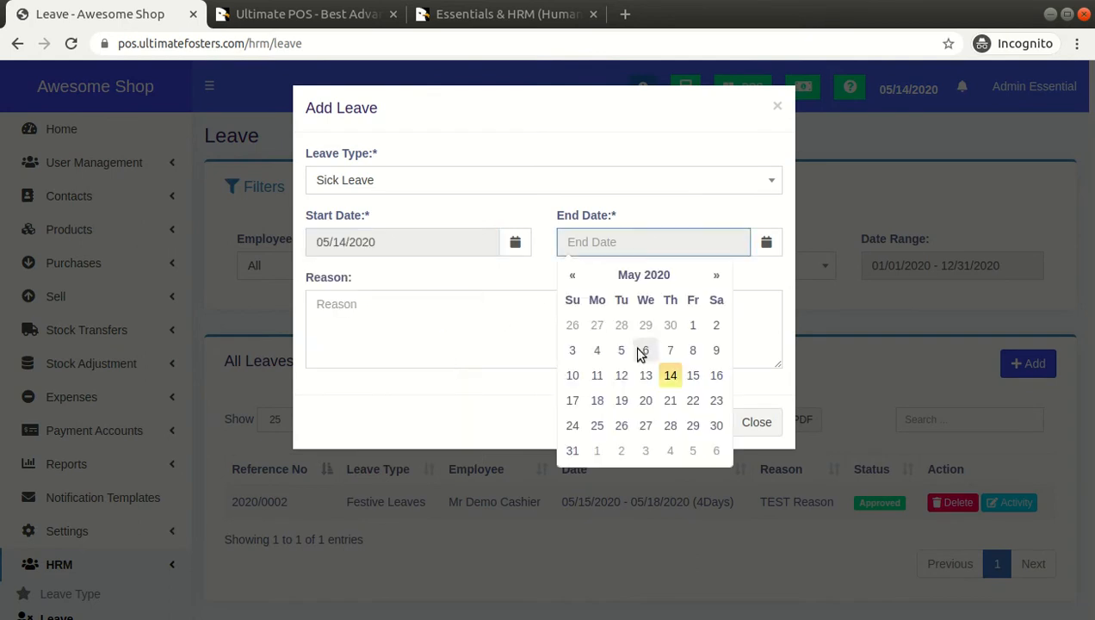
click(718, 377)
Enter "dsdsdsddd" as the reason for the sick leave and save the request
click(566, 320)
text(dsds)
click(691, 421)
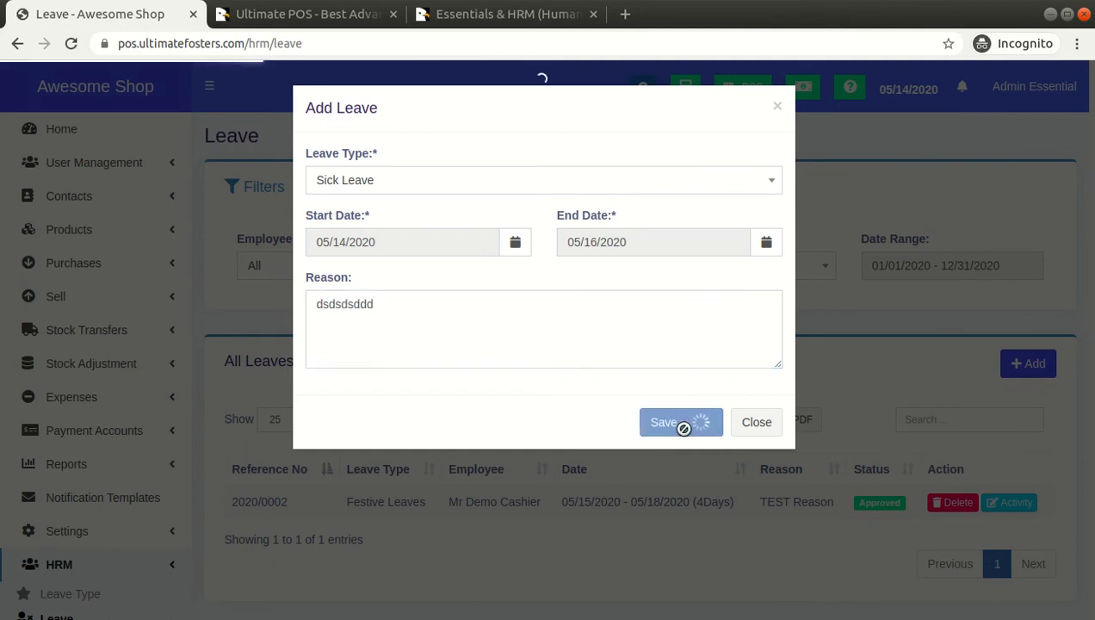
scroll(709, 390, down, 2)
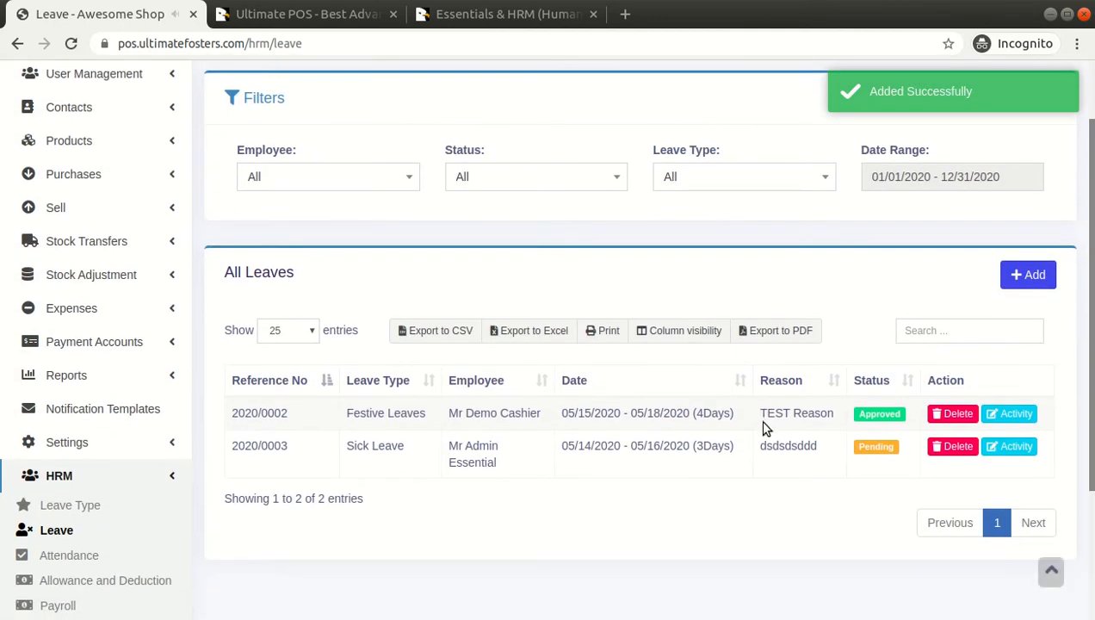
drag(350, 444, 513, 458)
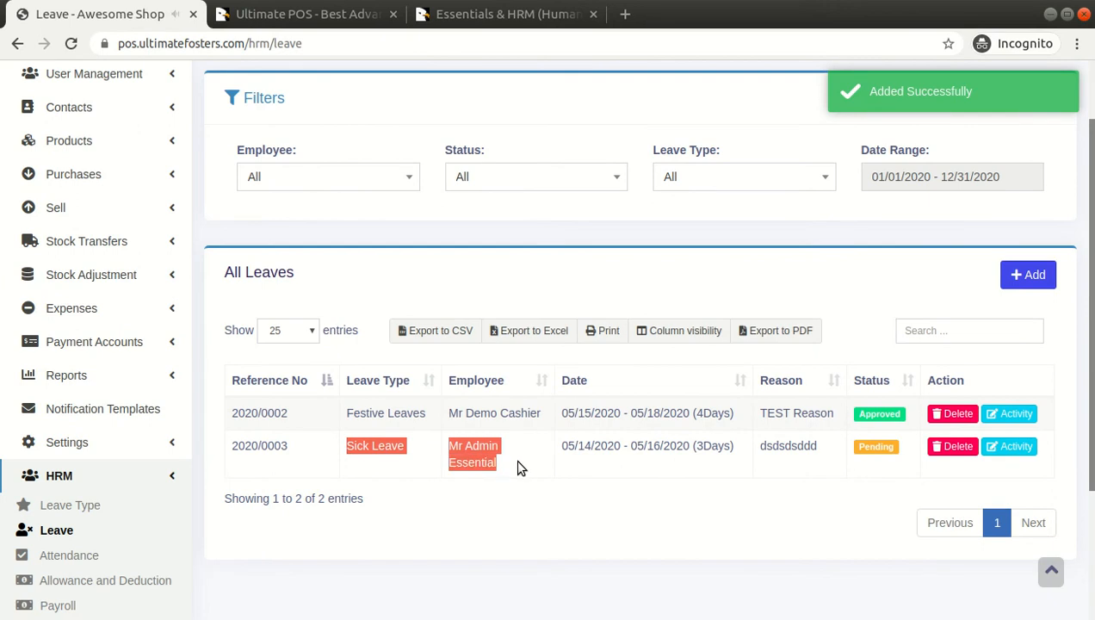
click(516, 459)
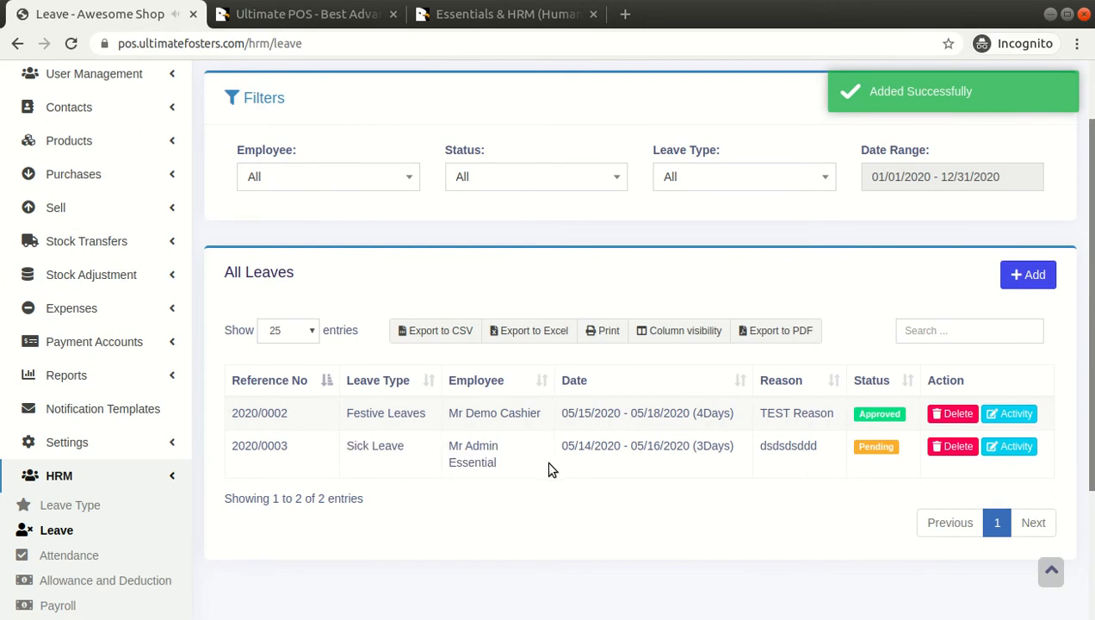
click(874, 448)
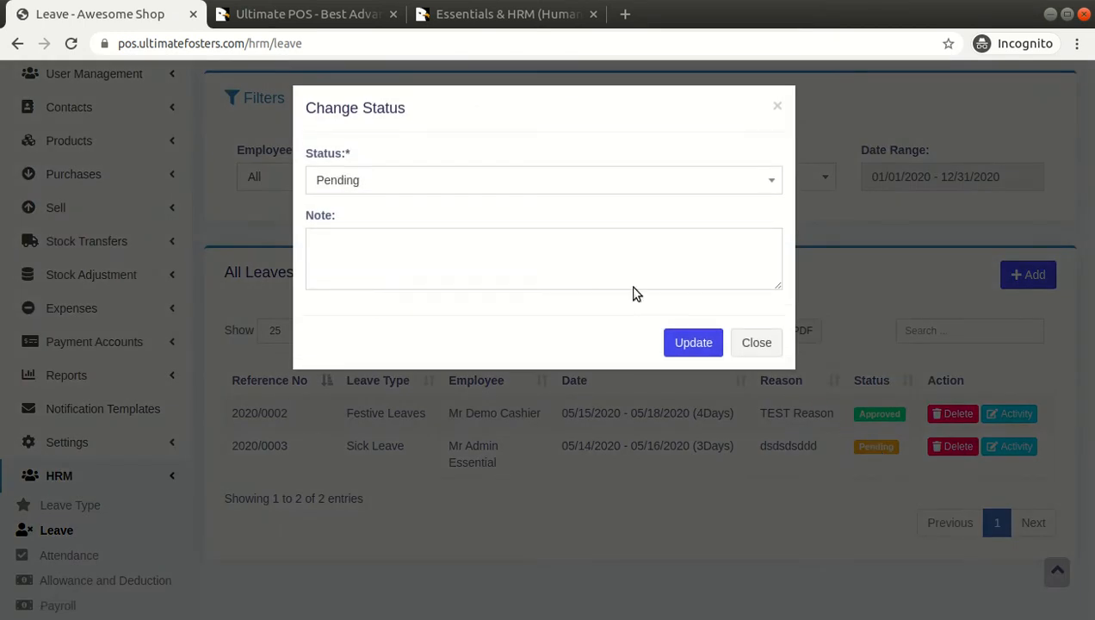
click(533, 182)
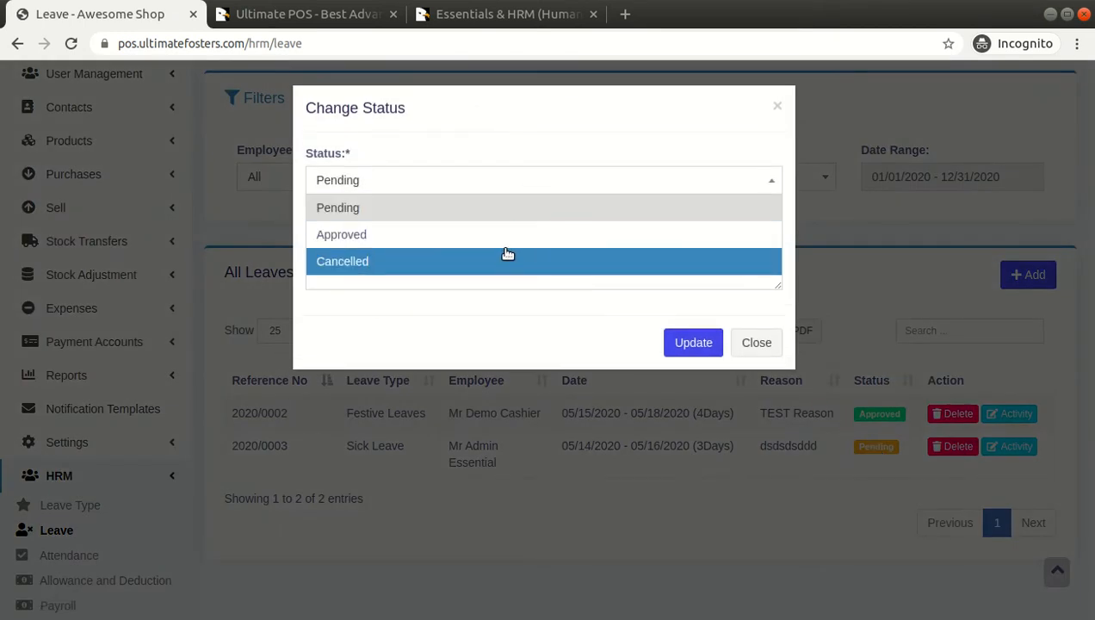
key(Escape)
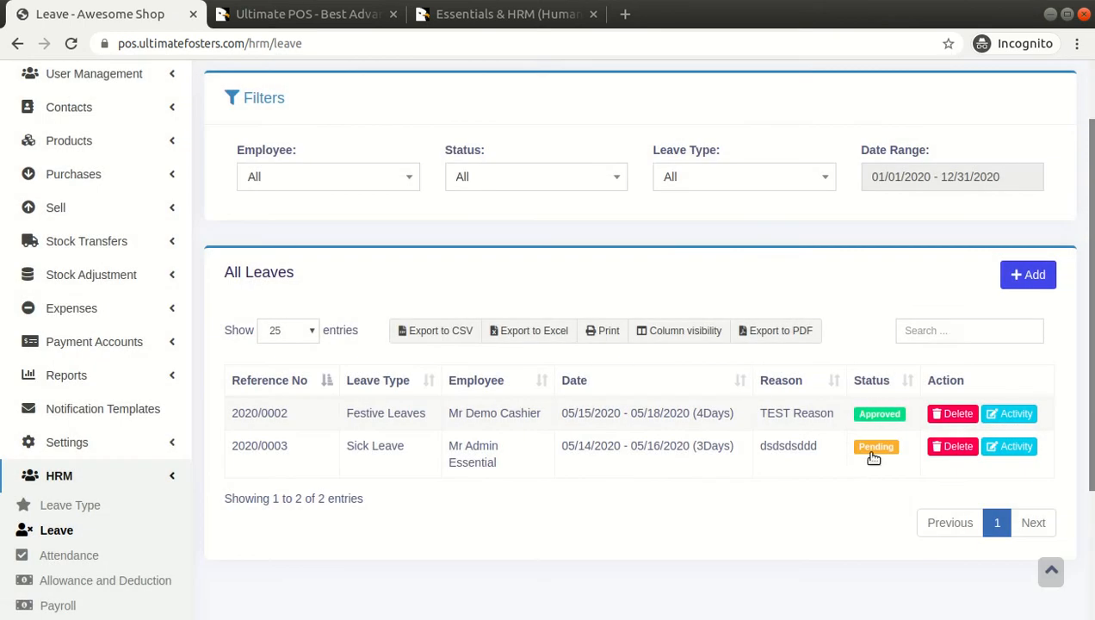
Change the pending sick leave's status to Approved with the note "dsdsddsd" and update it
click(873, 454)
click(373, 185)
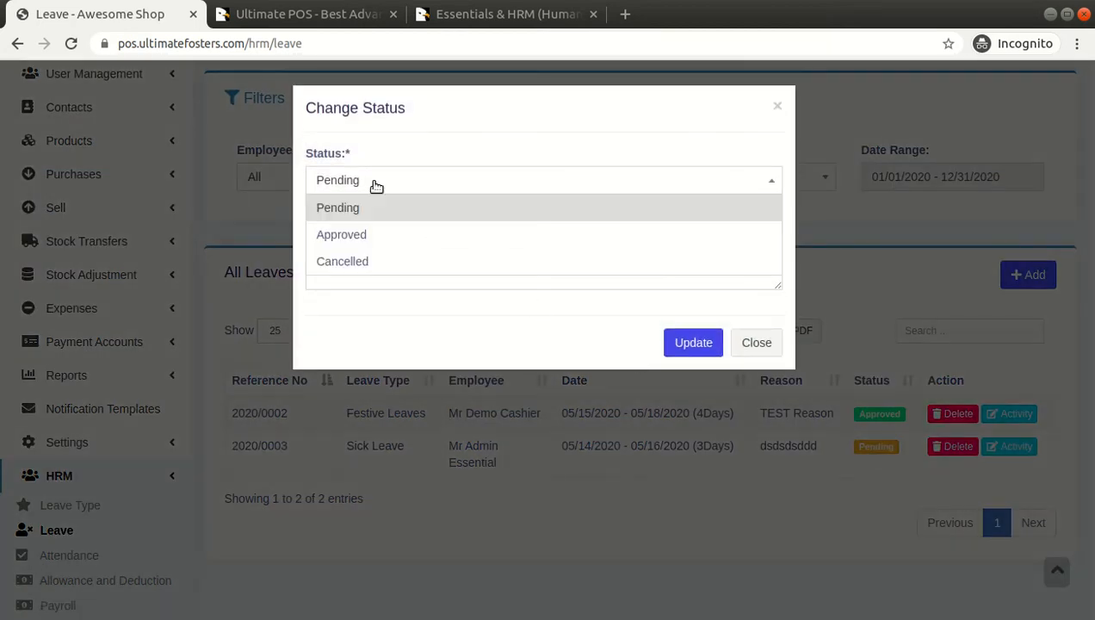
click(384, 236)
click(396, 254)
text(dsdsdsd)
click(689, 348)
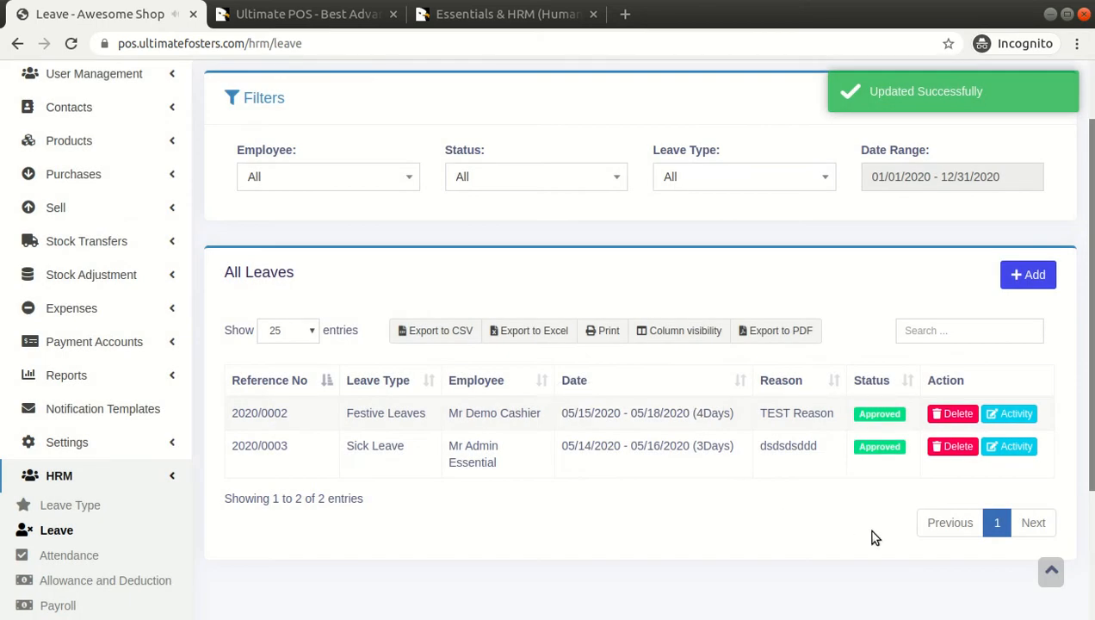
Review the activity log of the sick leave and close it
click(1016, 447)
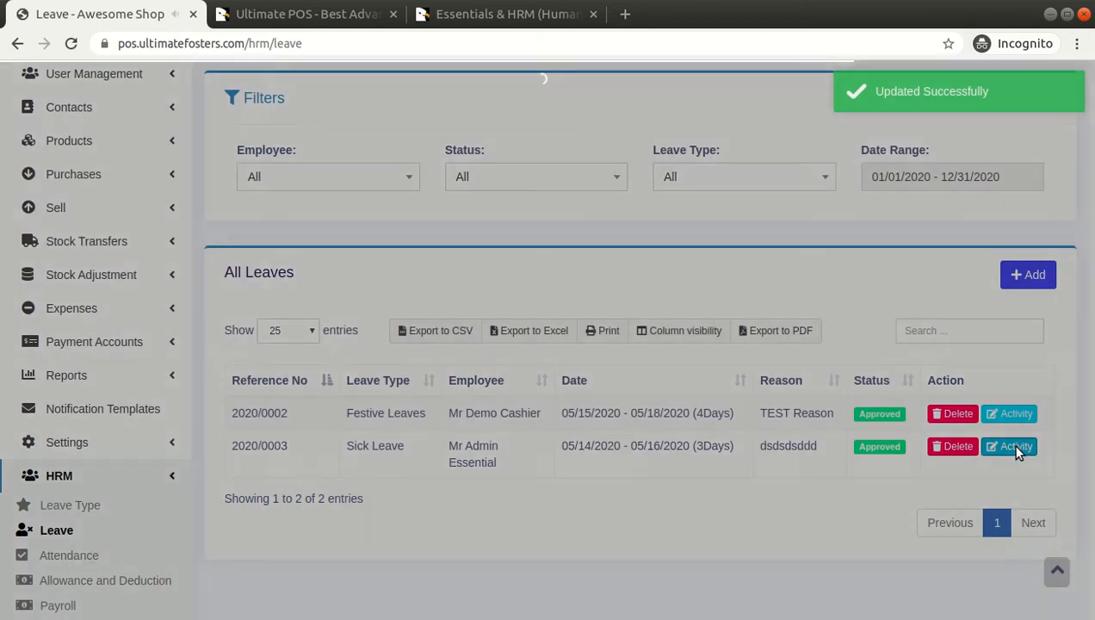
drag(315, 220, 710, 310)
click(710, 310)
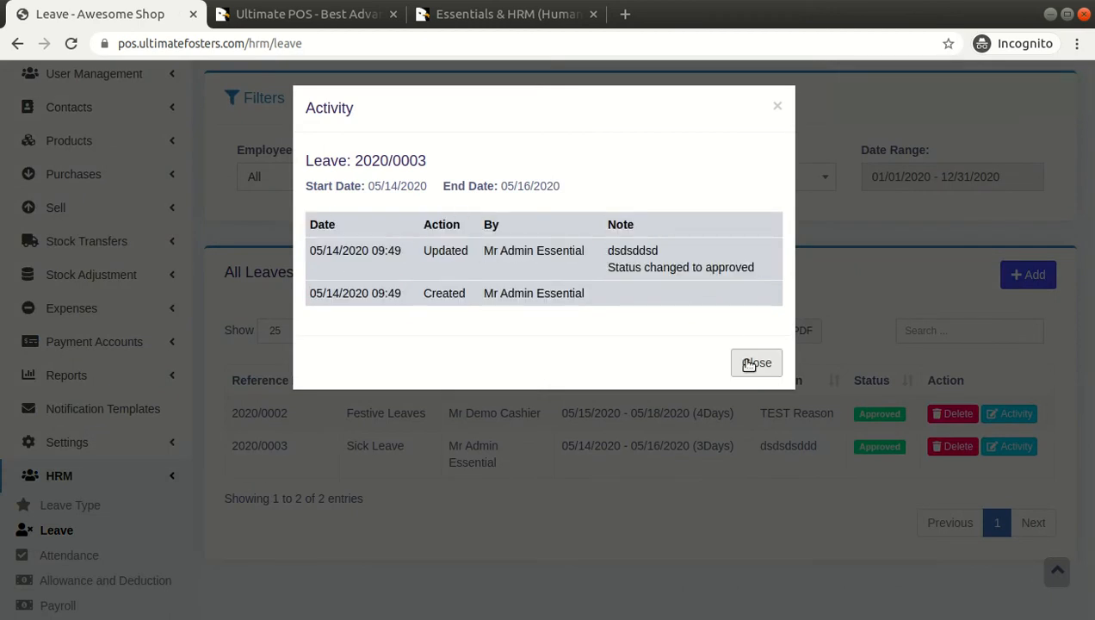
click(749, 363)
Sign out of the admin account and log in with the cashier account
scroll(736, 397, up, 1)
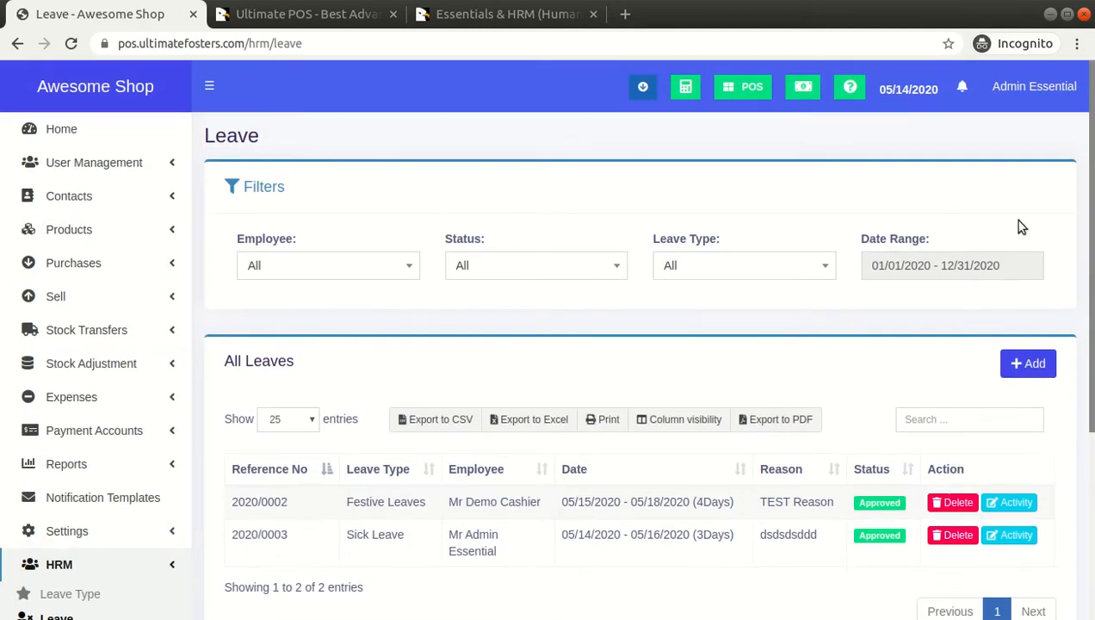
click(1035, 86)
click(1039, 276)
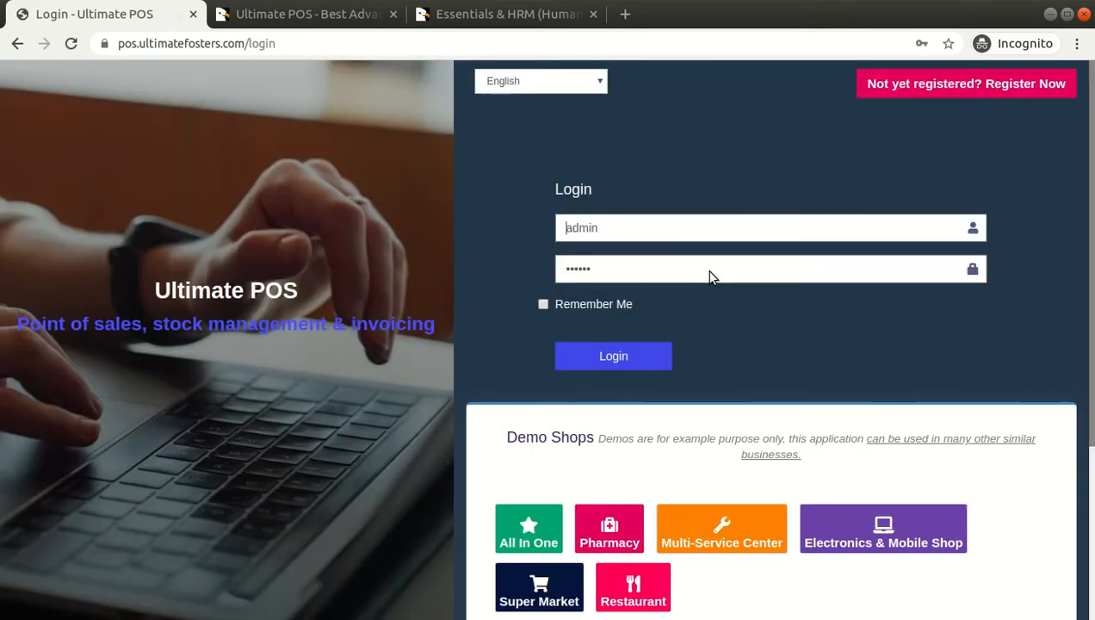
double_click(611, 227)
click(602, 227)
double_click(586, 228)
text(cashie)
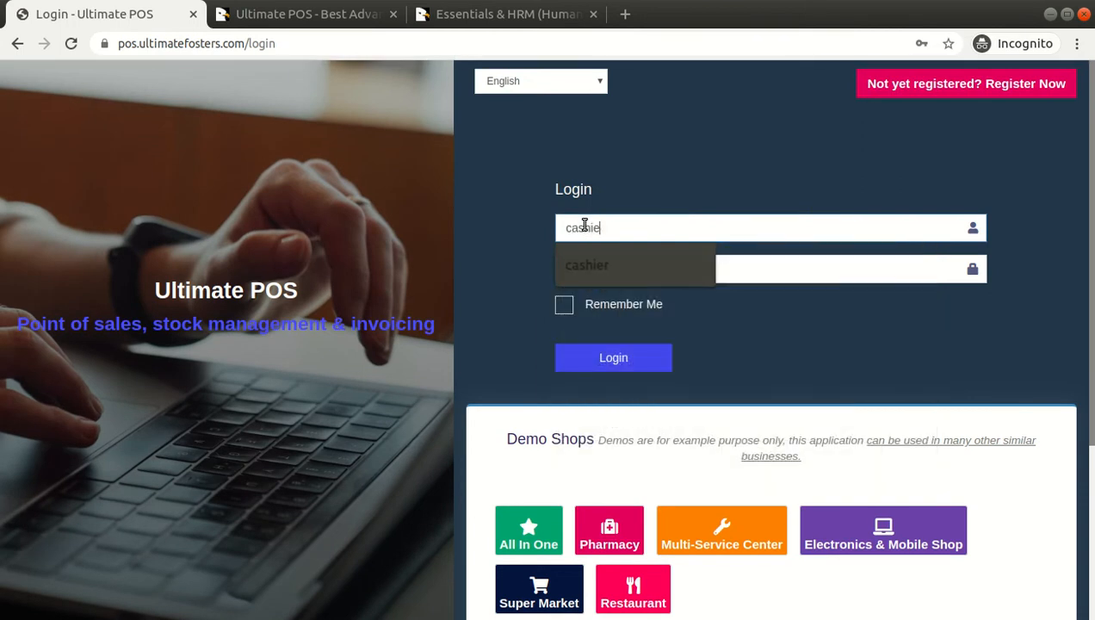
key(Return)
click(624, 357)
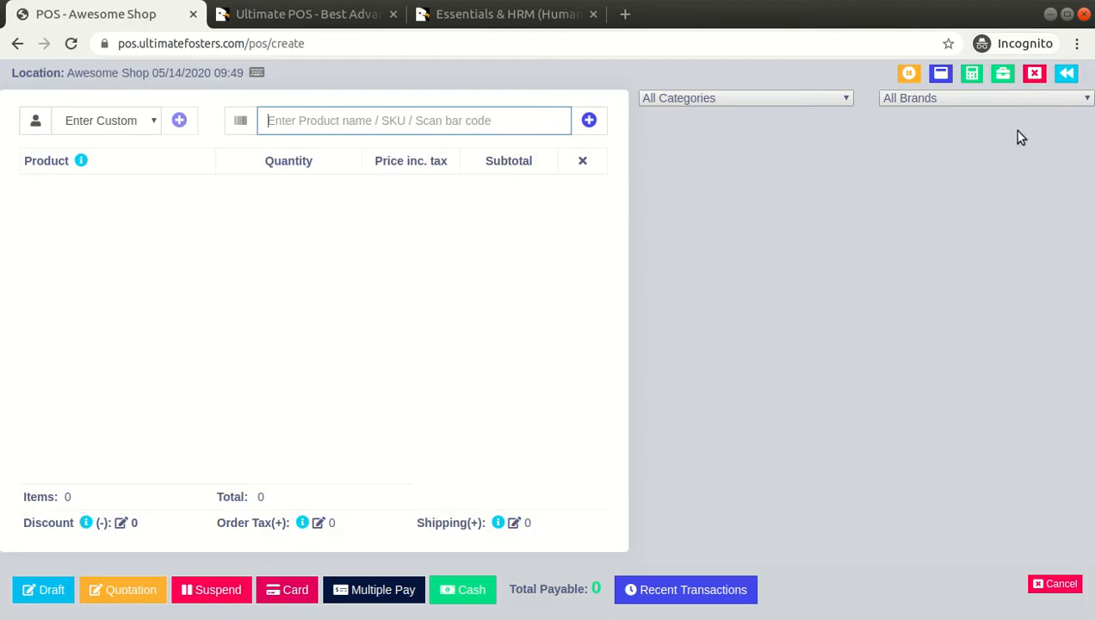
Leave the POS sale screen and open the HRM page listing the cashier's leaves
click(1066, 74)
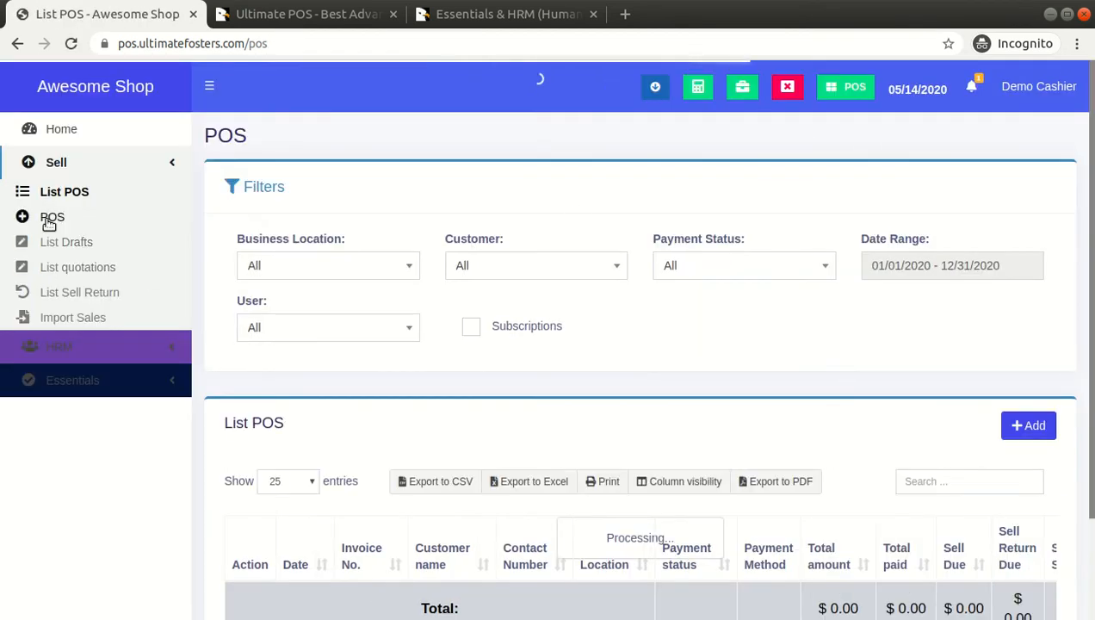
click(72, 347)
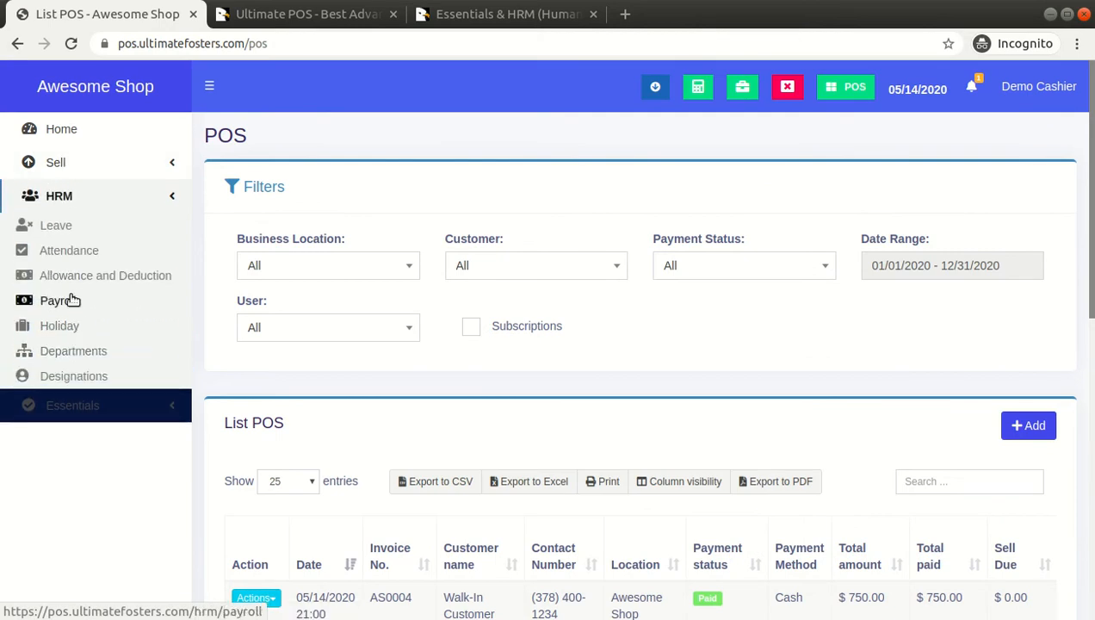
click(63, 228)
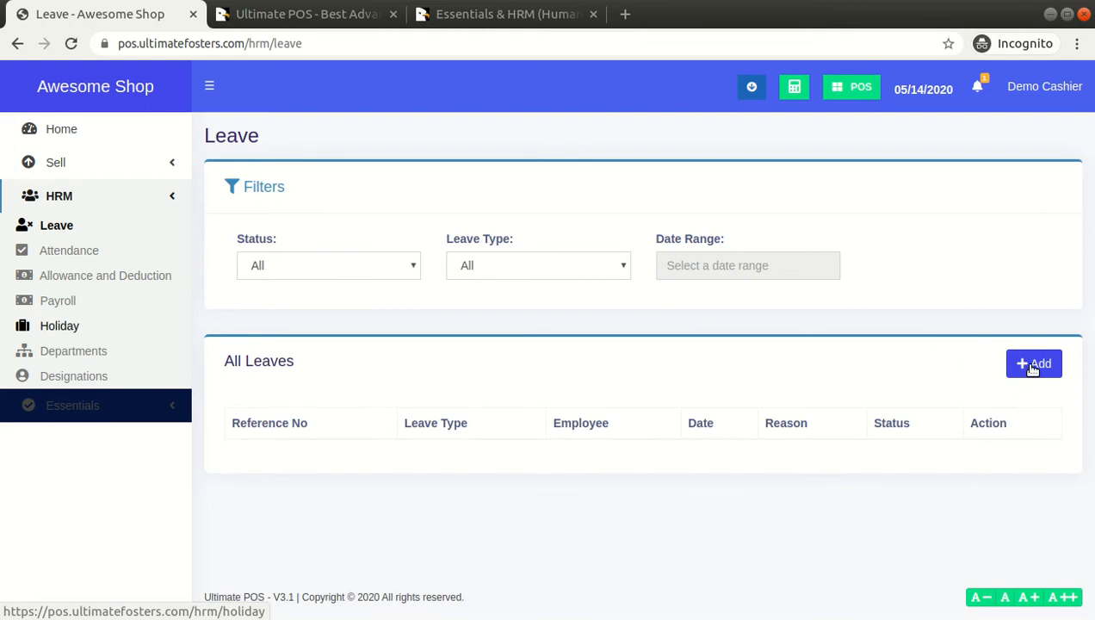
Start a new Sick Leave request for the cashier with start date 05/20/2020 and end date 05/21/2020
click(1033, 368)
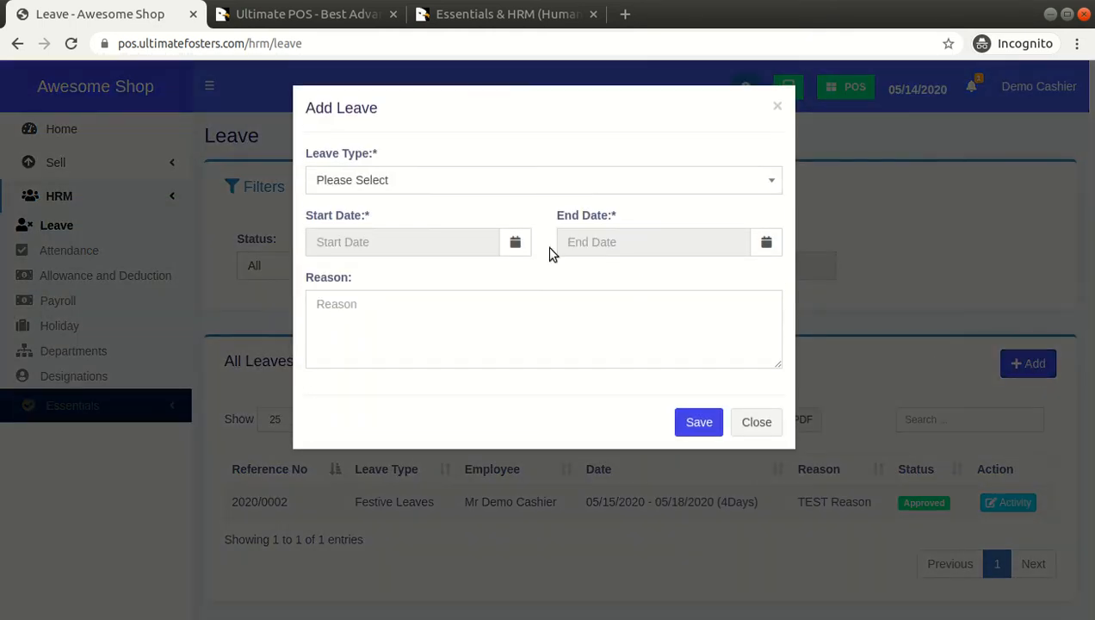
click(448, 184)
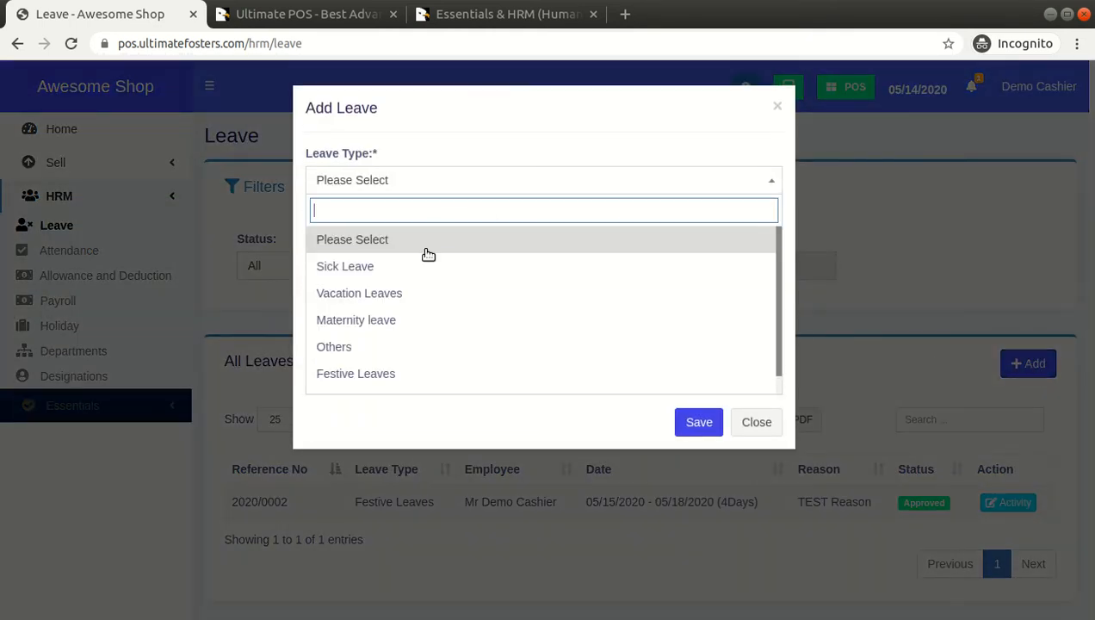
click(411, 273)
click(383, 239)
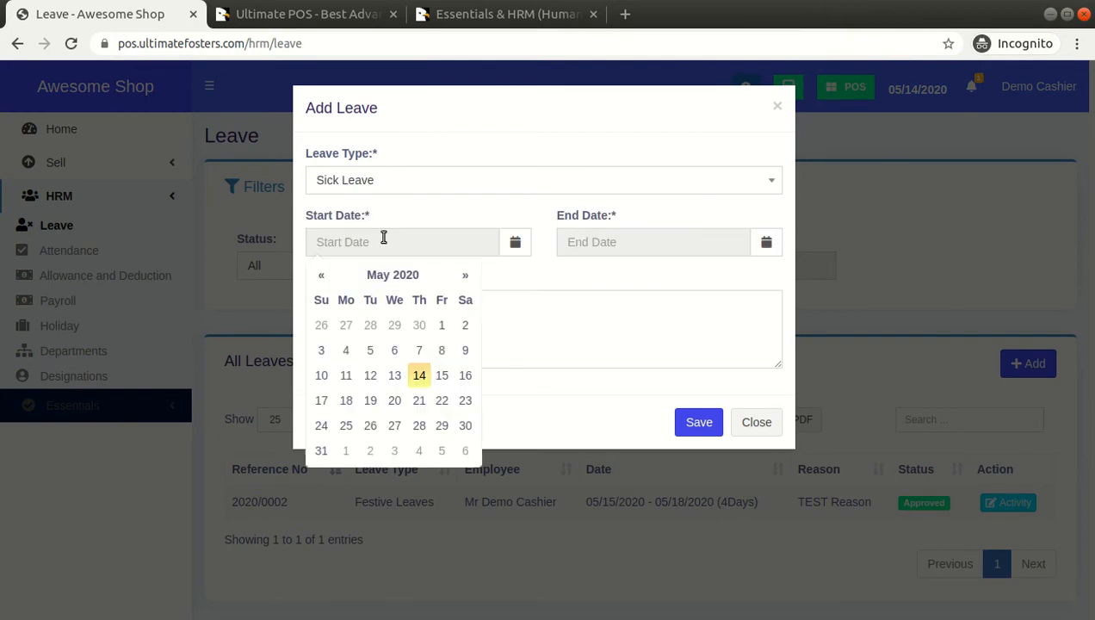
click(419, 375)
click(384, 242)
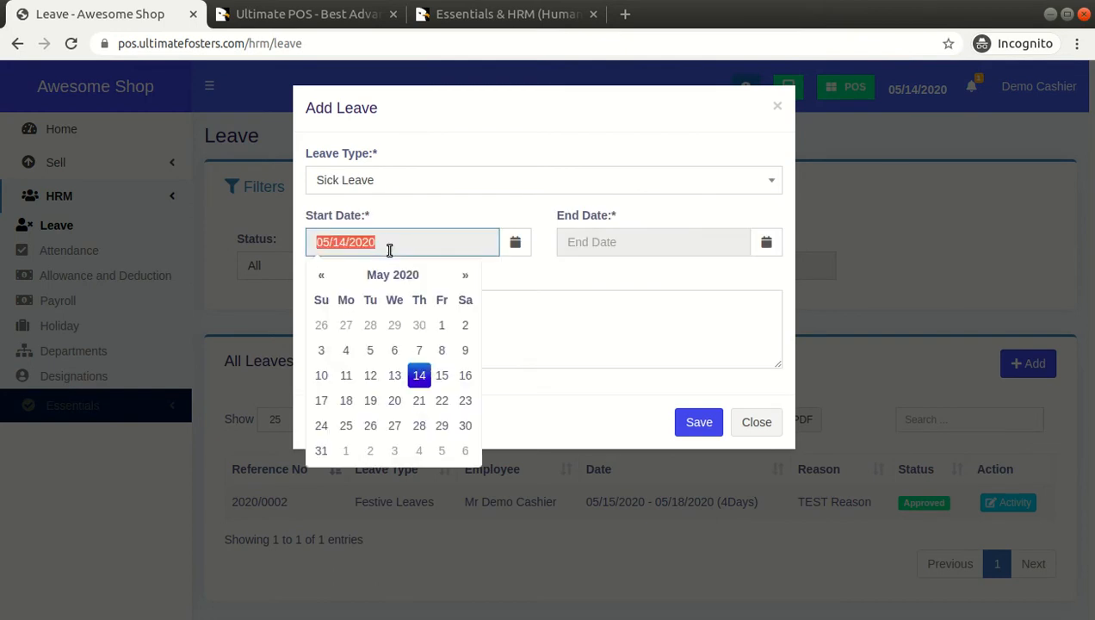
click(394, 401)
click(609, 245)
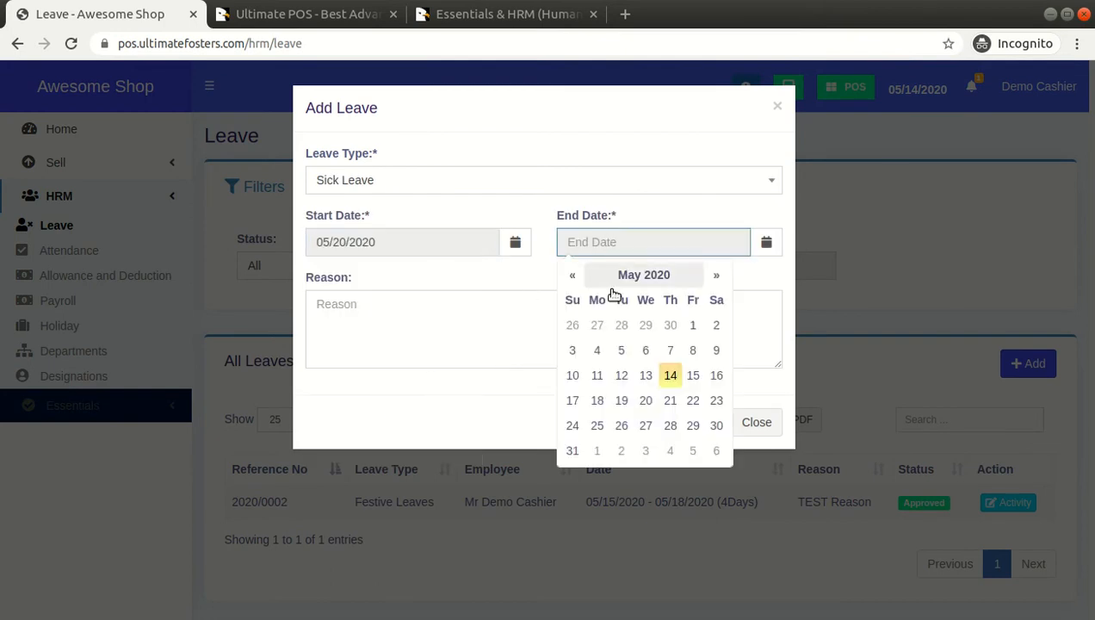
click(670, 400)
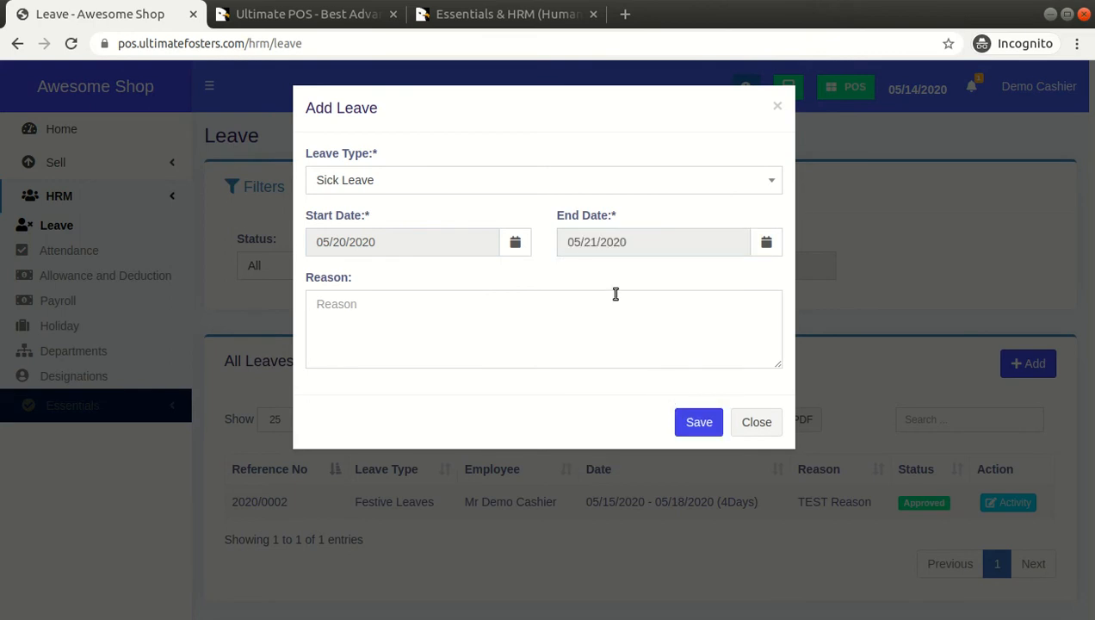
Switch the request's leave type to Vacation Leaves, enter "test reason" as the reason, and save it
click(427, 178)
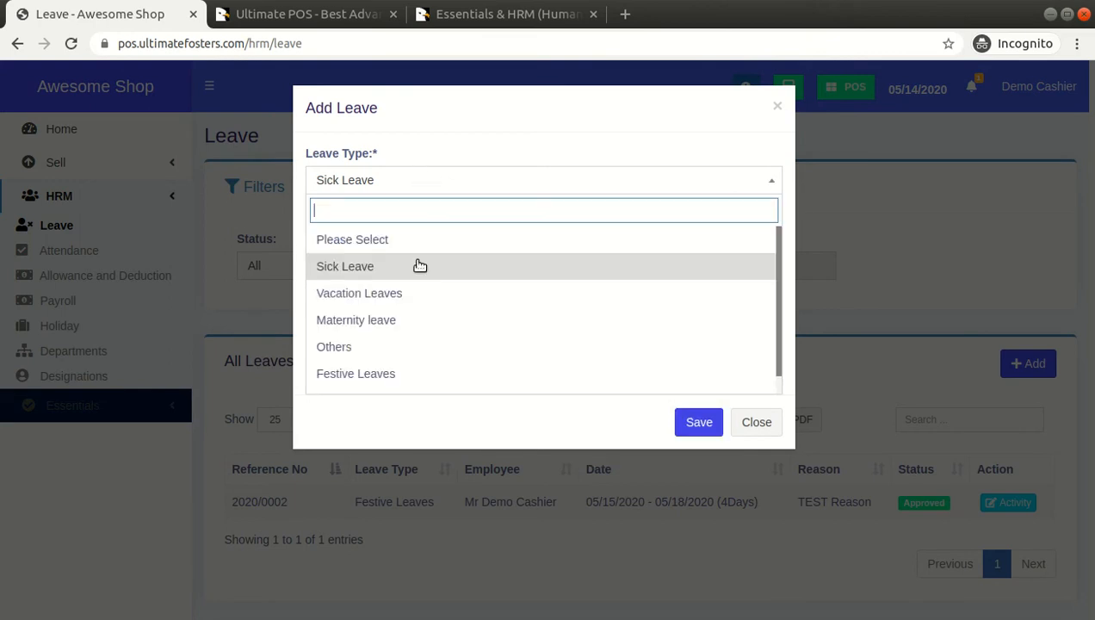
click(417, 321)
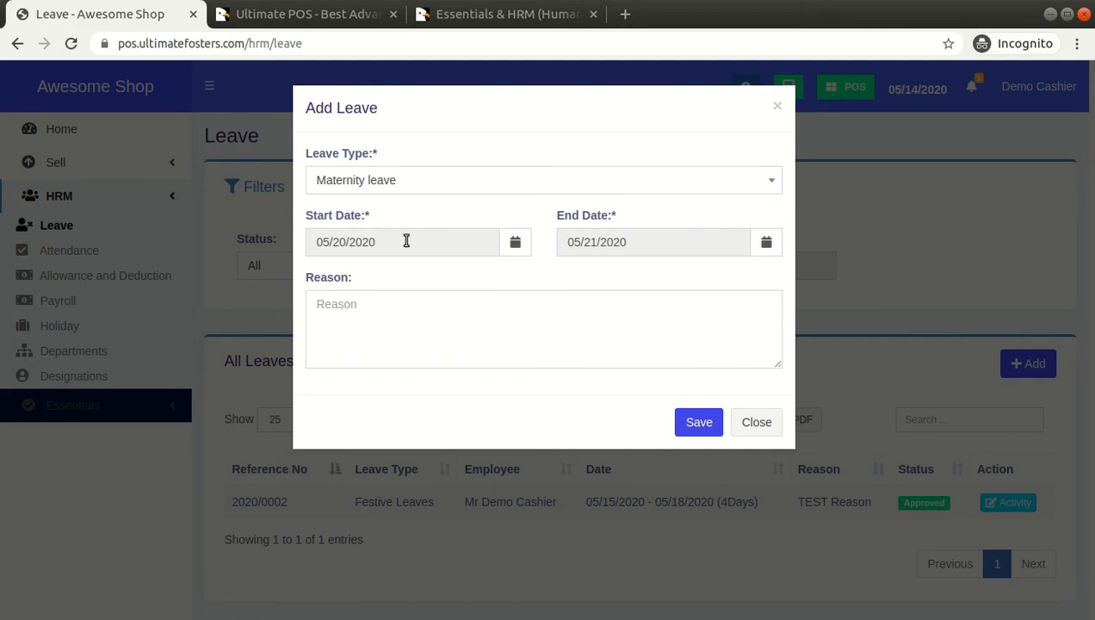
click(372, 185)
click(384, 295)
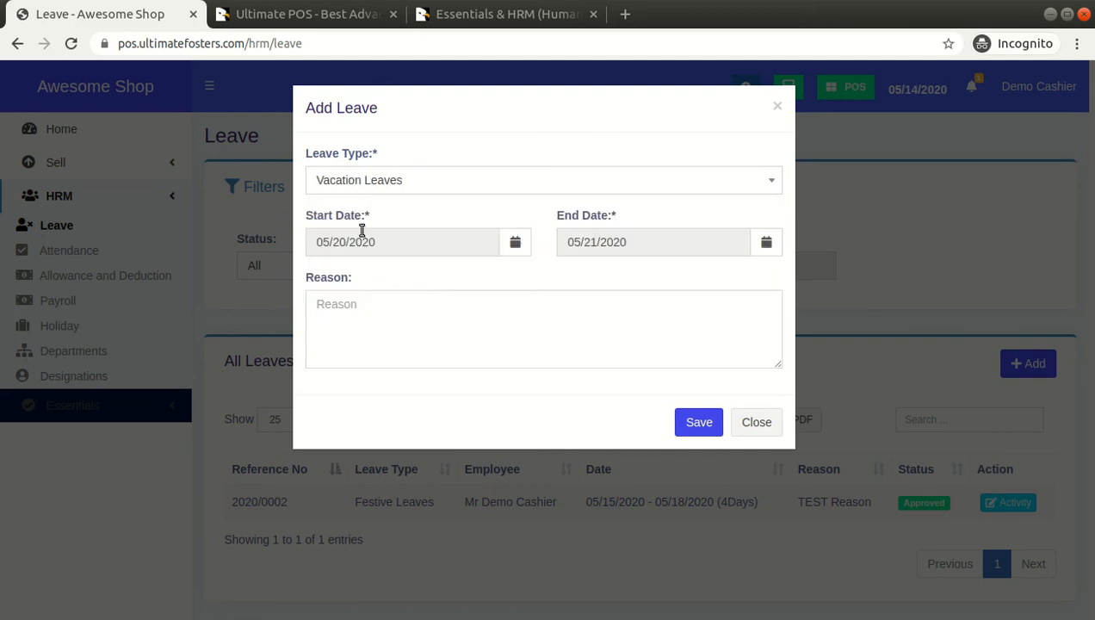
click(552, 320)
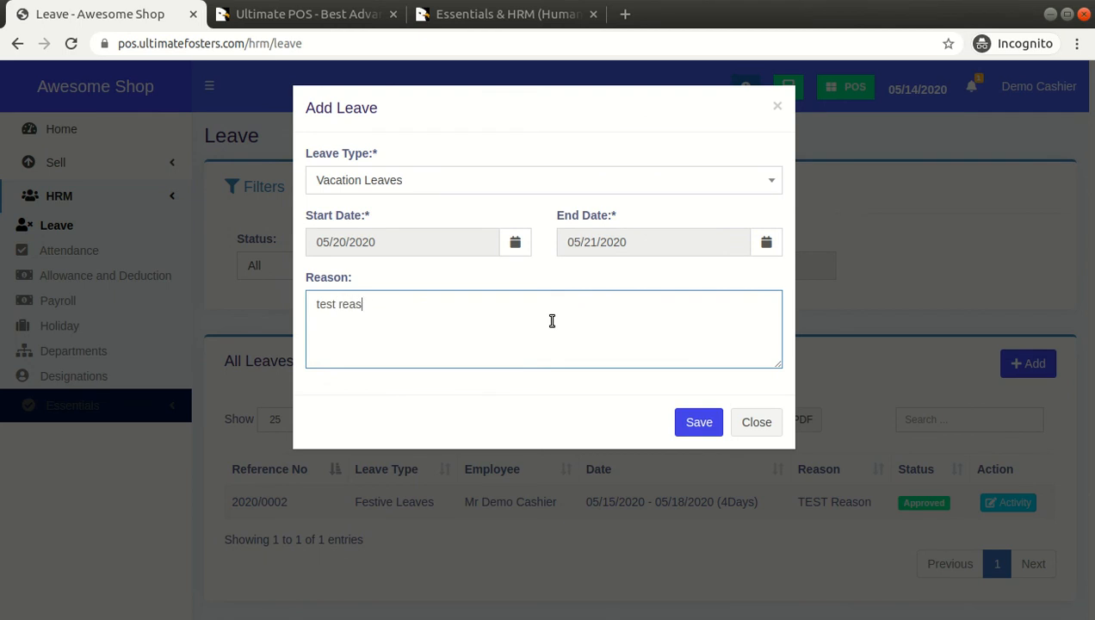
key(Tab)
key(Return)
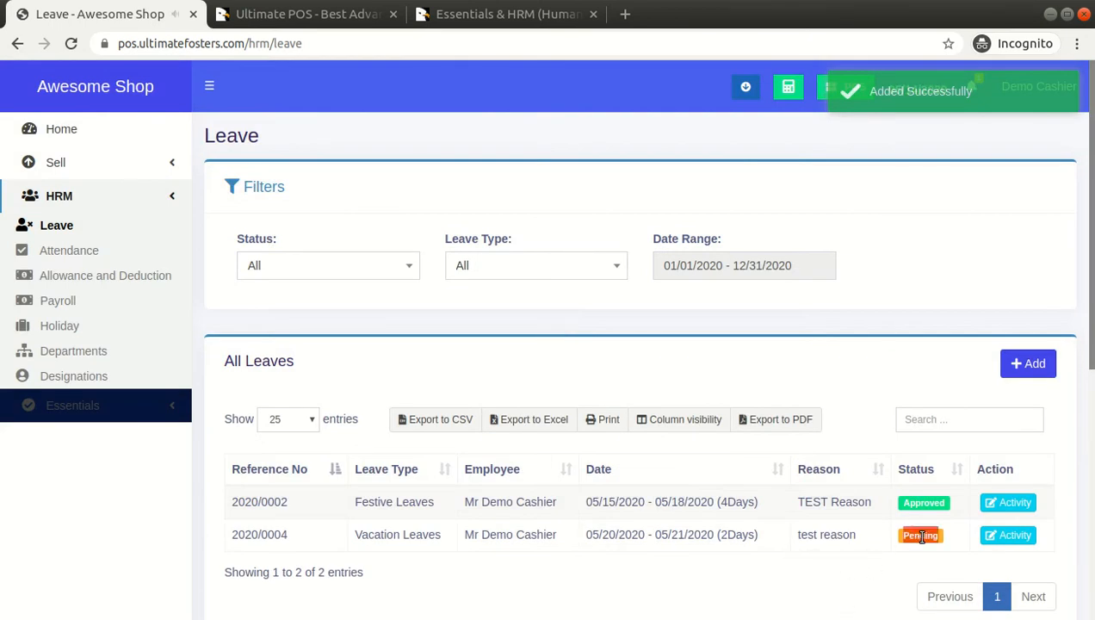
Check the activity log of the pending vacation leave and close it
click(1008, 536)
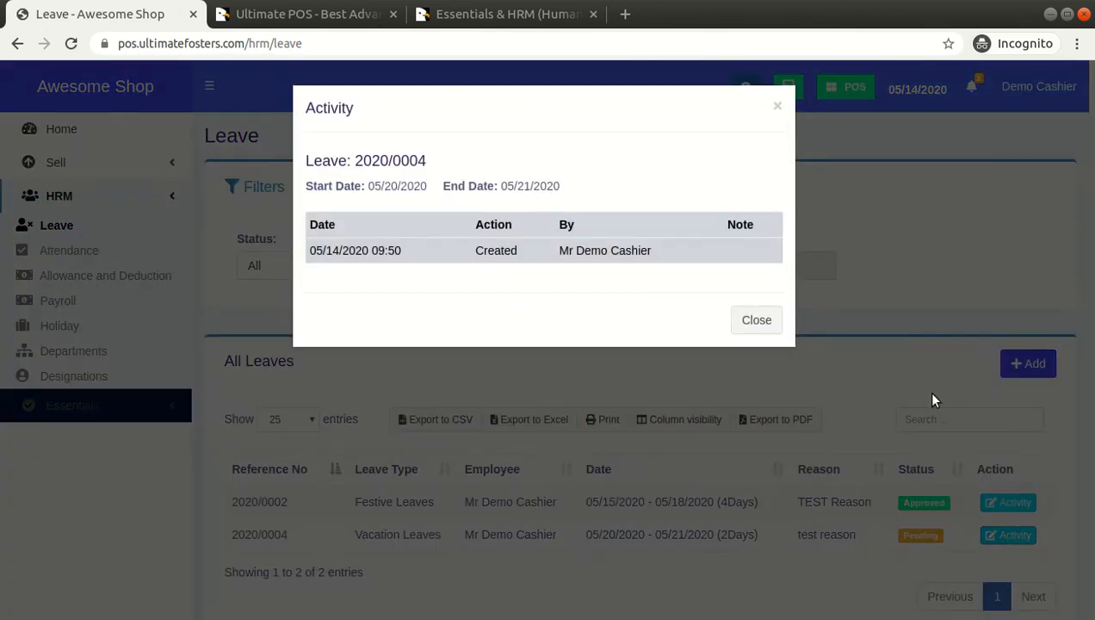
click(933, 399)
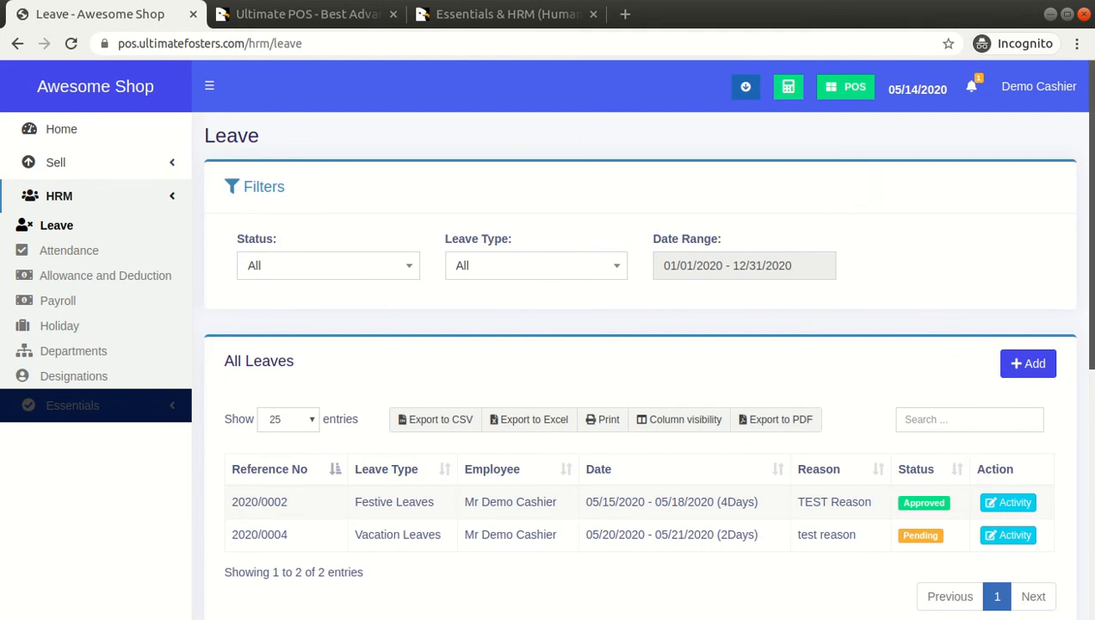
mouse_move(1092, 245)
mouse_down()
mouse_move(1091, 329)
mouse_move(1091, 241)
mouse_up()
Sign out of the cashier account and log in as admin through the Essentials & HRM demo
click(1037, 81)
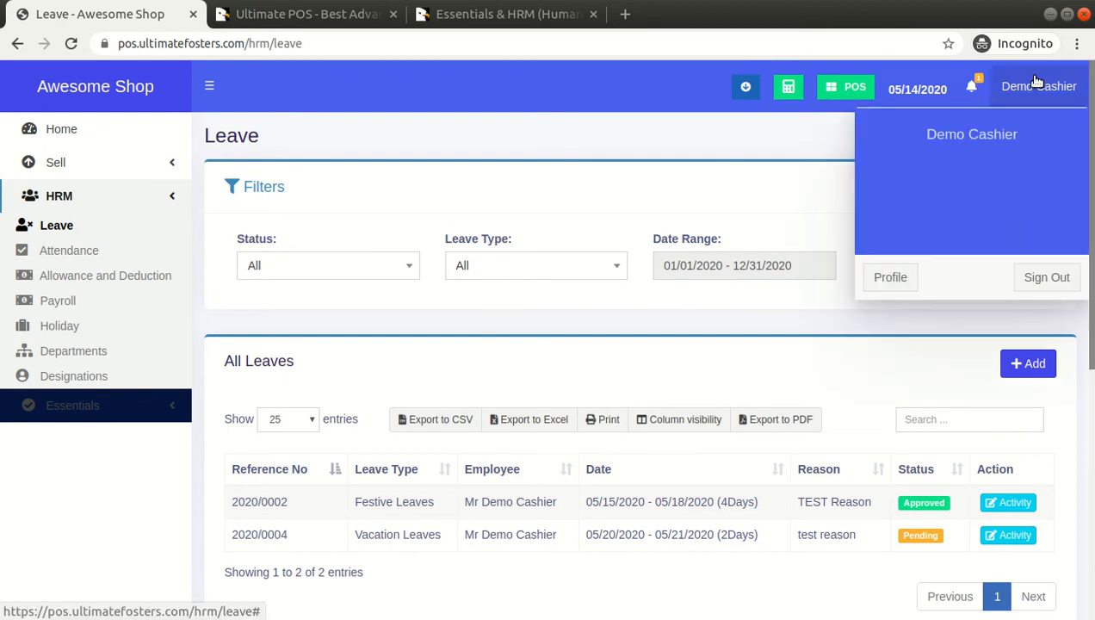
click(1046, 277)
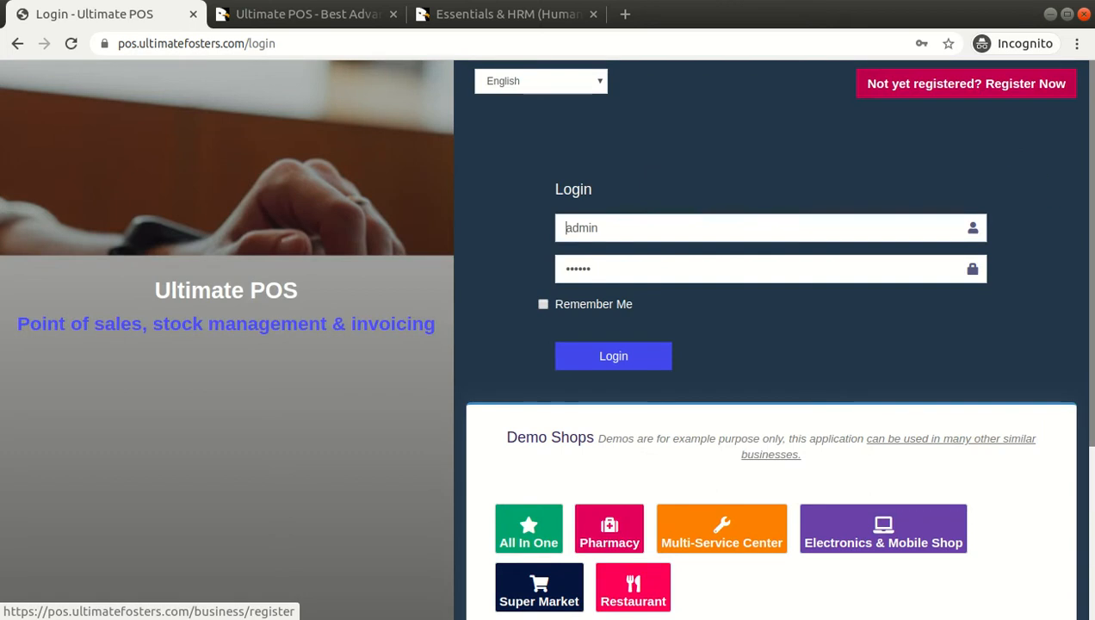
scroll(1002, 407, down, 3)
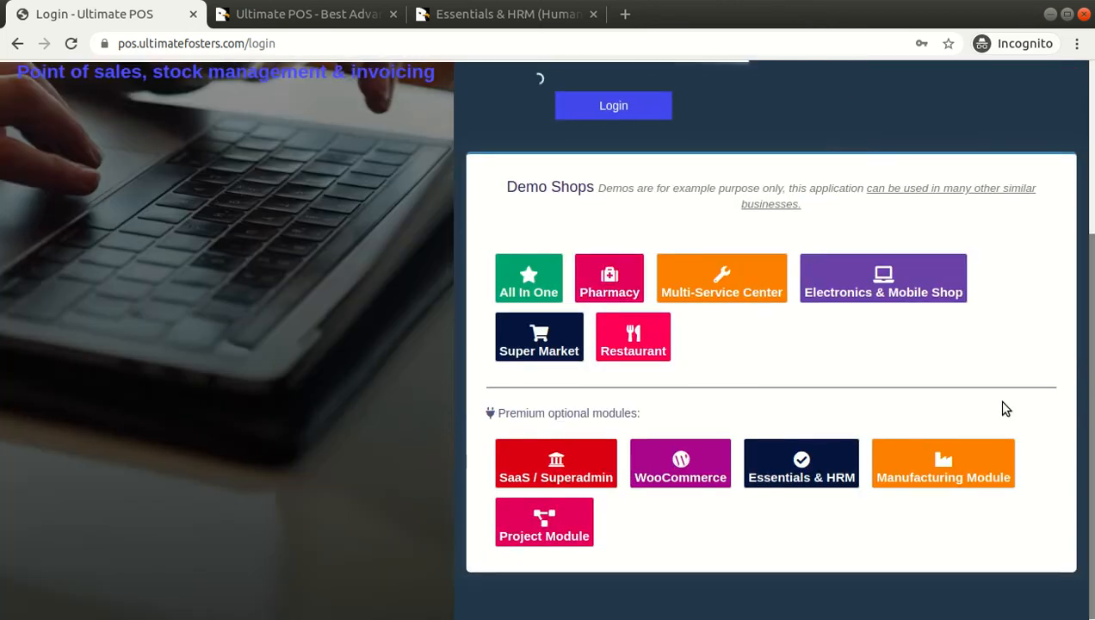
click(814, 476)
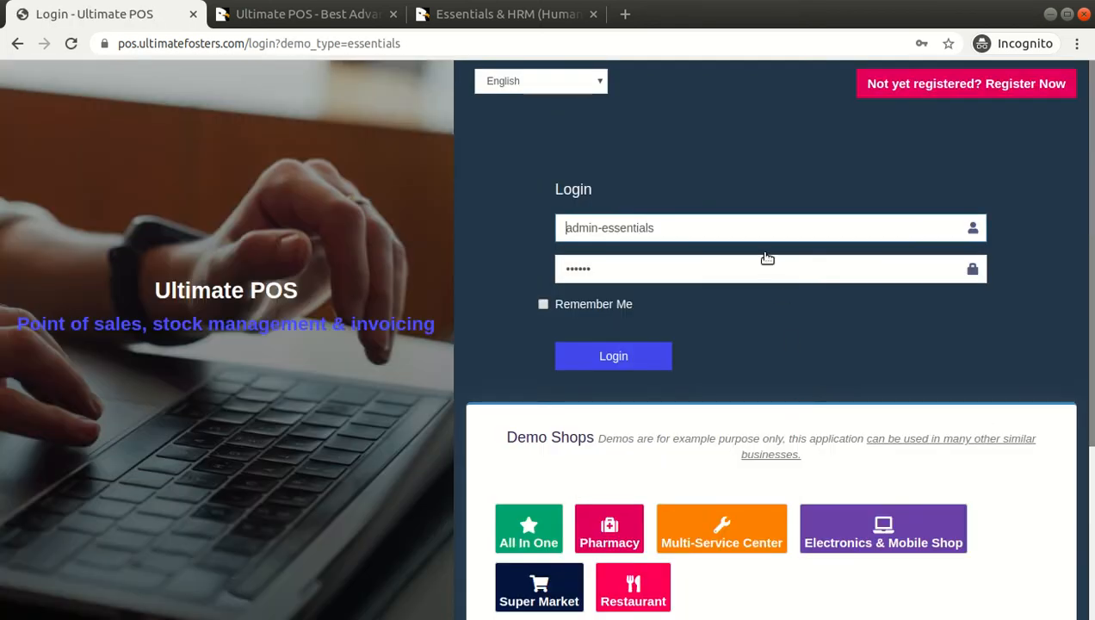
click(630, 363)
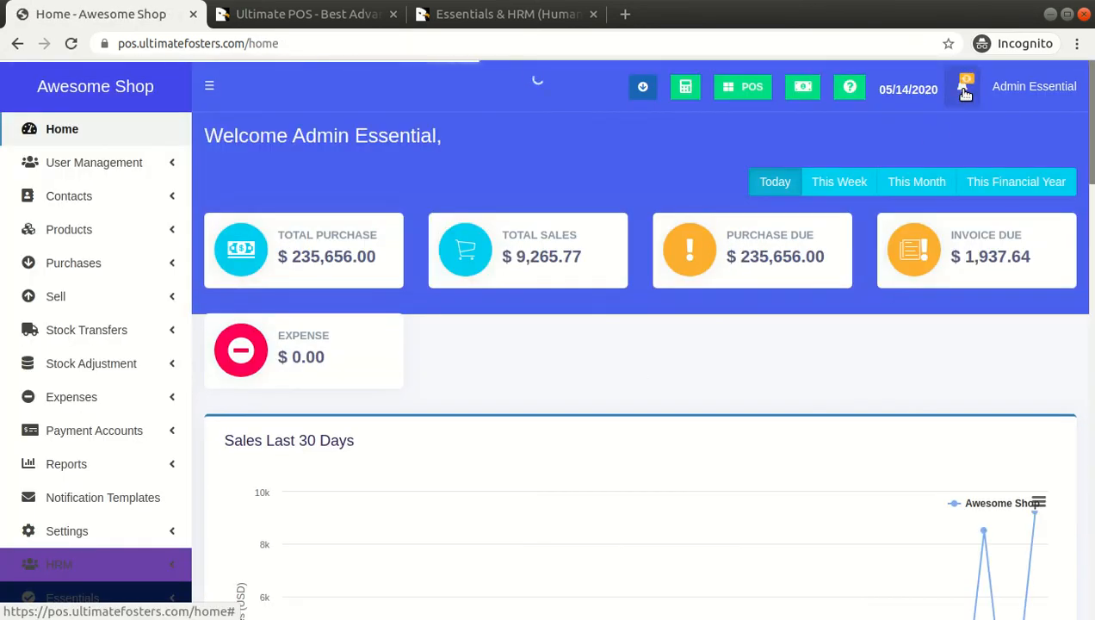
Open the admin's notifications and read the leave request alerts
click(964, 89)
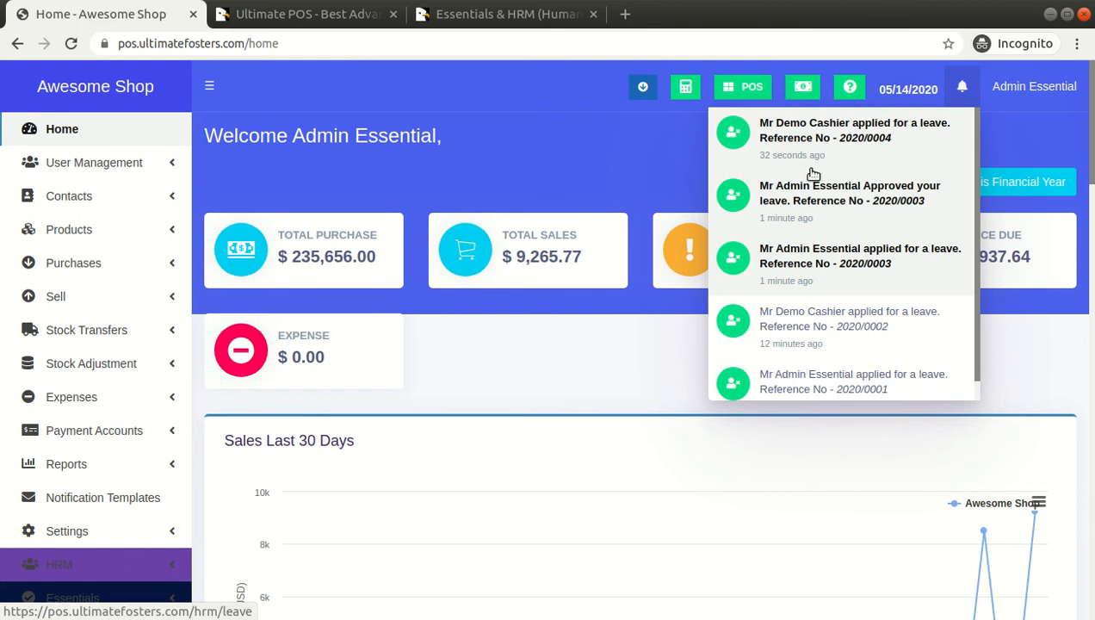
Open the leave list from the cashier's leave request notification and read the pending vacation leave's type, dates and reason
click(849, 139)
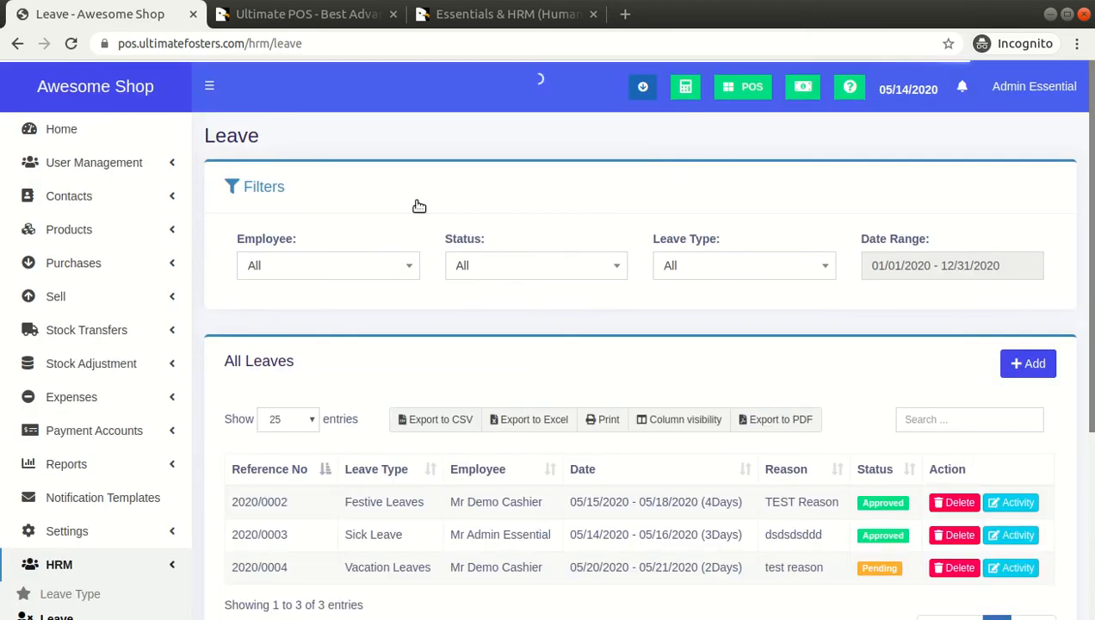
scroll(585, 207, down, 3)
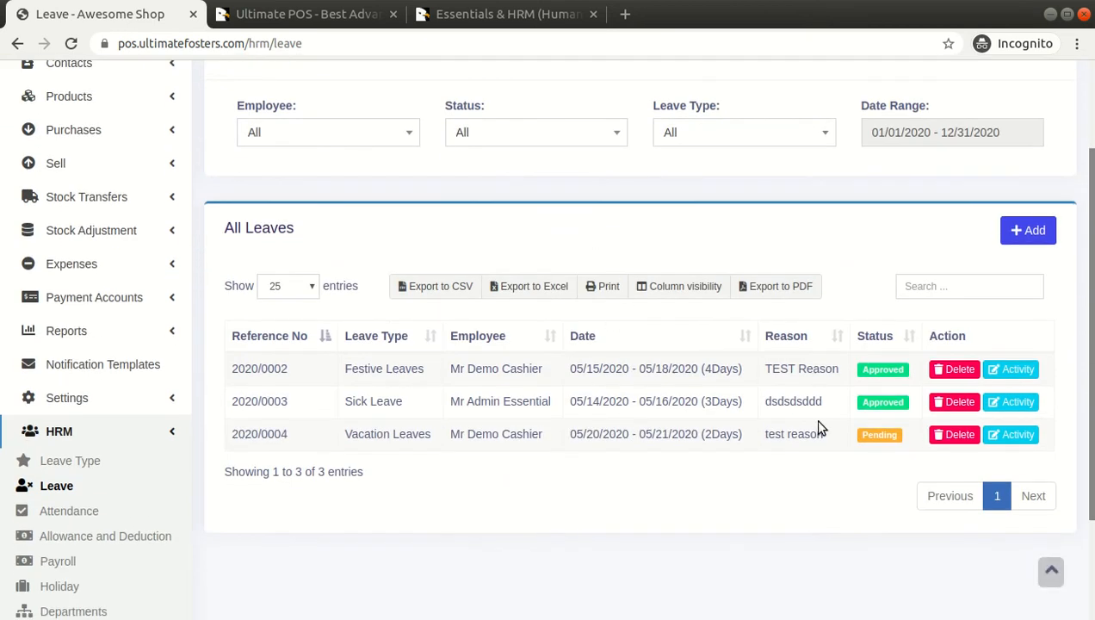
drag(362, 438, 725, 447)
click(420, 440)
click(738, 435)
drag(704, 434, 807, 436)
click(753, 446)
click(814, 442)
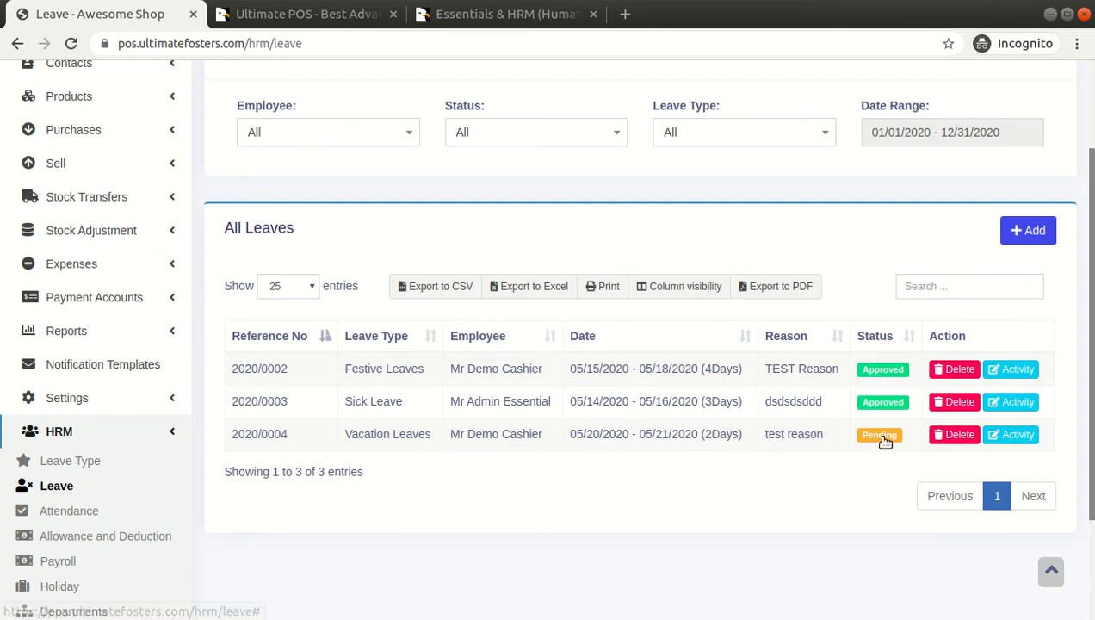
Change the pending vacation leave's status to Approved with the note "Enjoy your vacation" and save the update
click(879, 435)
click(865, 440)
click(874, 432)
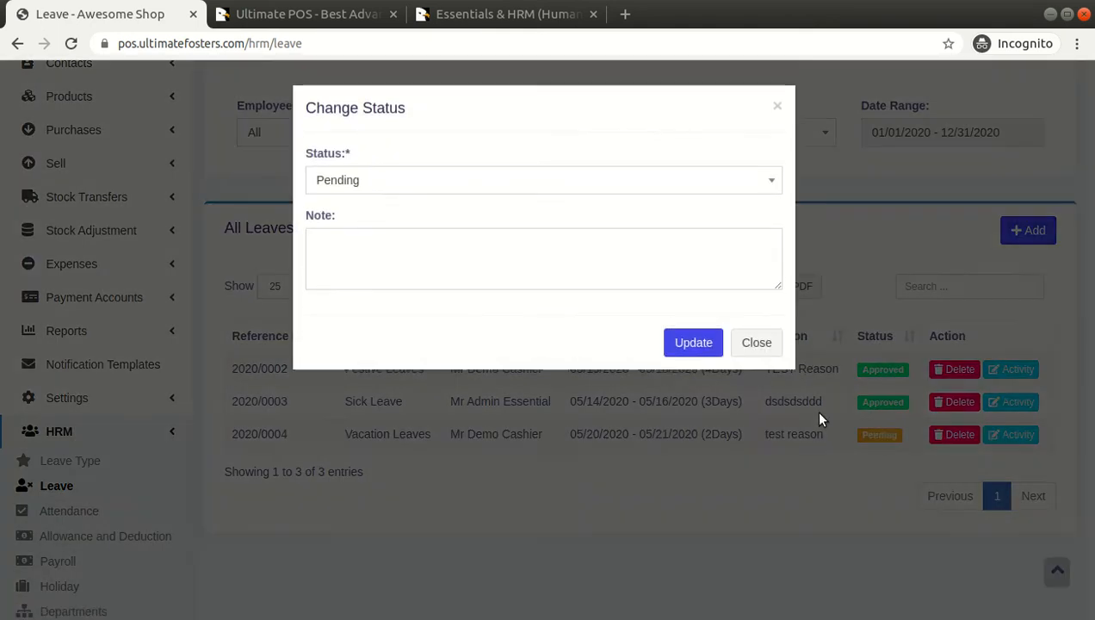
click(364, 182)
click(369, 234)
click(347, 176)
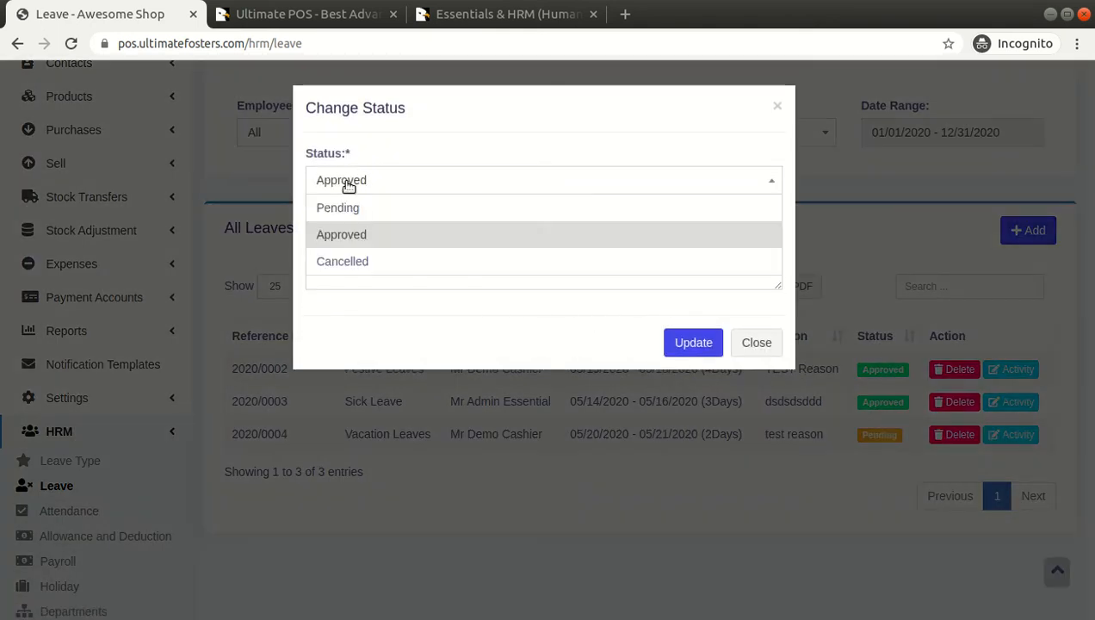
click(365, 261)
click(349, 188)
click(363, 237)
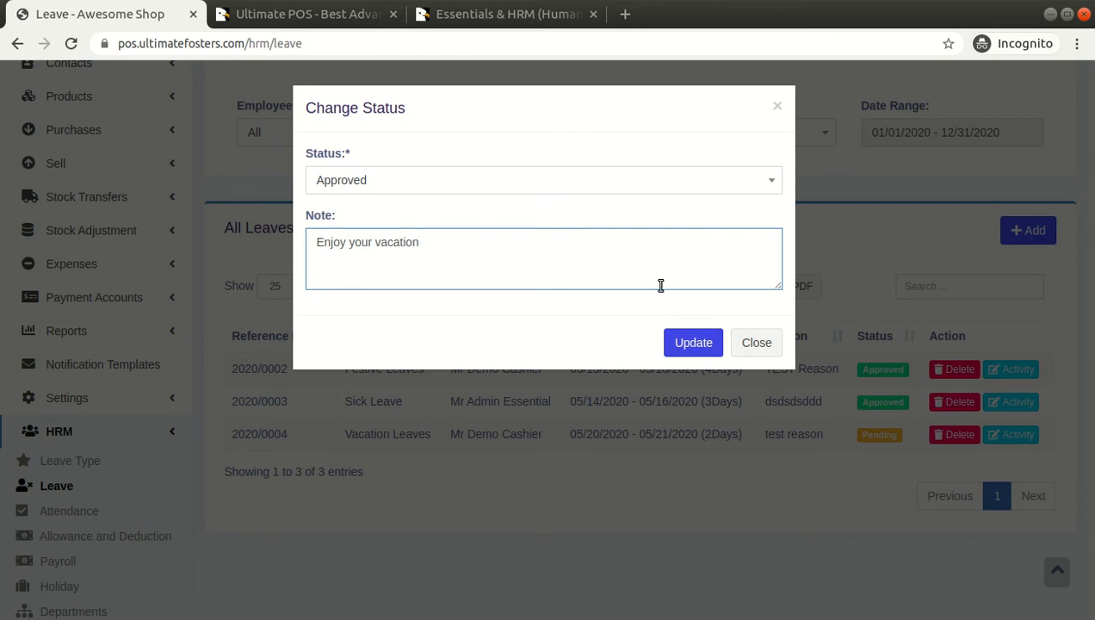
click(699, 344)
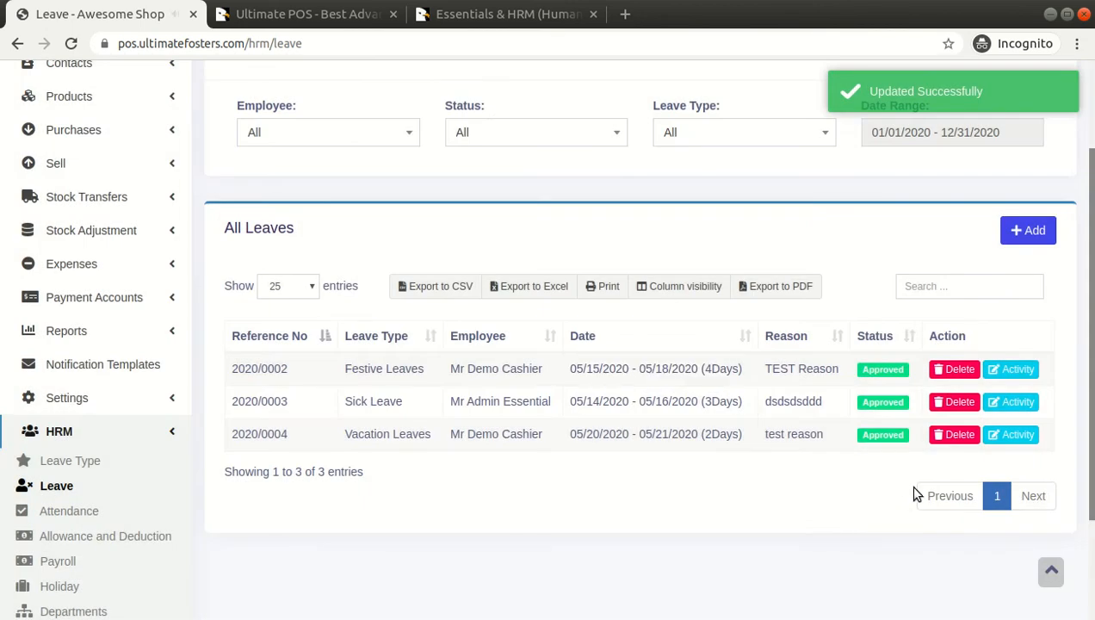
Check the activity log of the approved vacation leave and close it
click(1018, 439)
drag(333, 163, 723, 327)
click(522, 201)
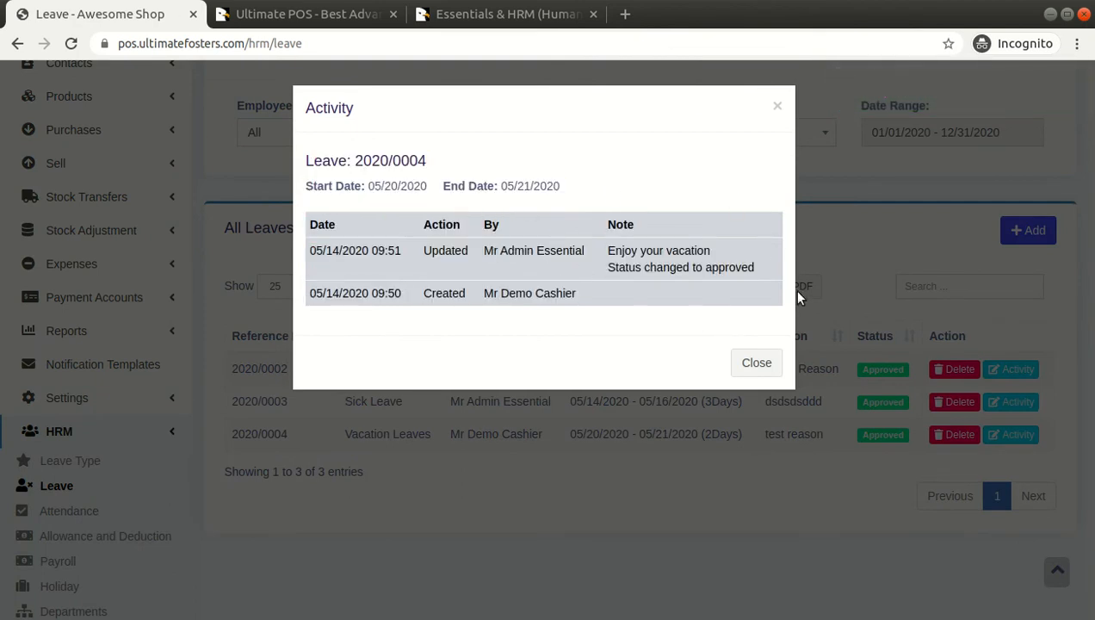
click(763, 363)
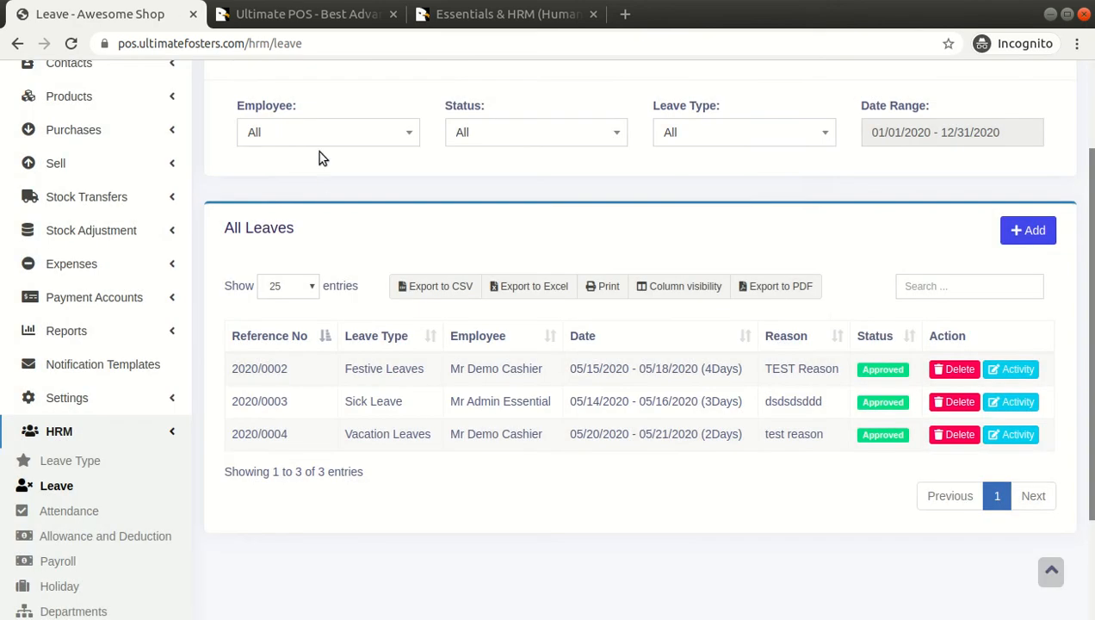
Filter the leave list by the Essentials admin employee
scroll(379, 220, up, 3)
scroll(496, 194, down, 2)
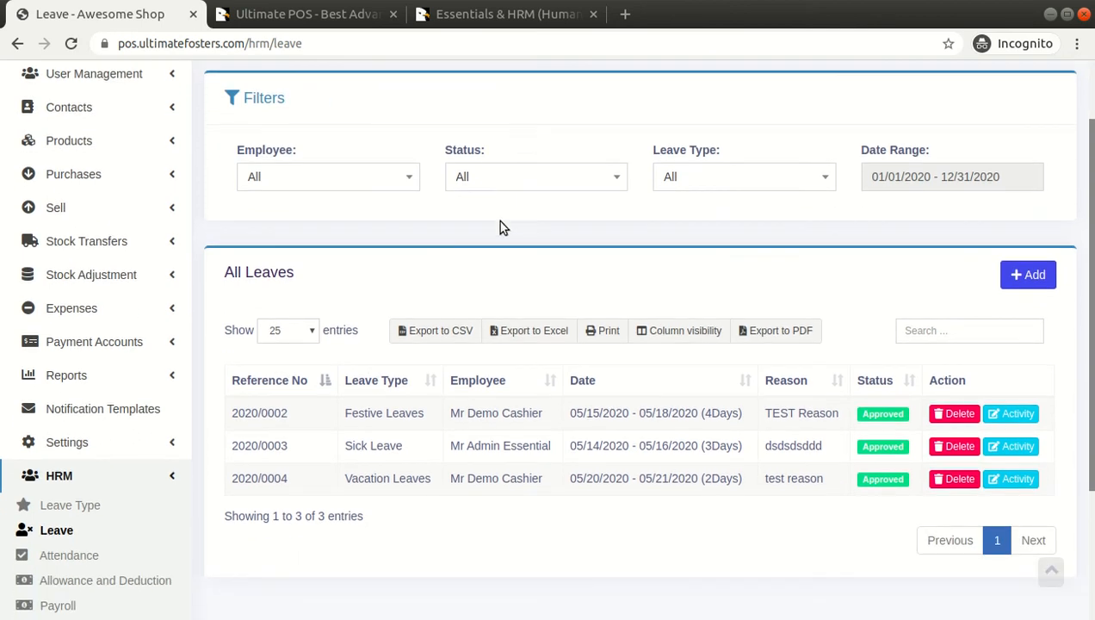
click(276, 176)
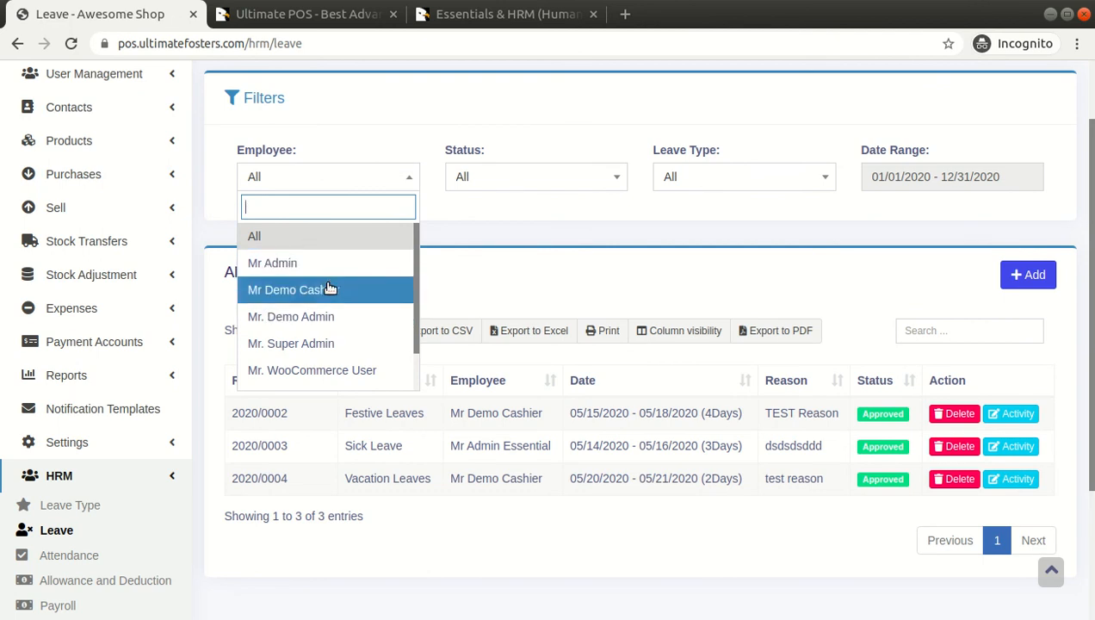
scroll(334, 295, down, 1)
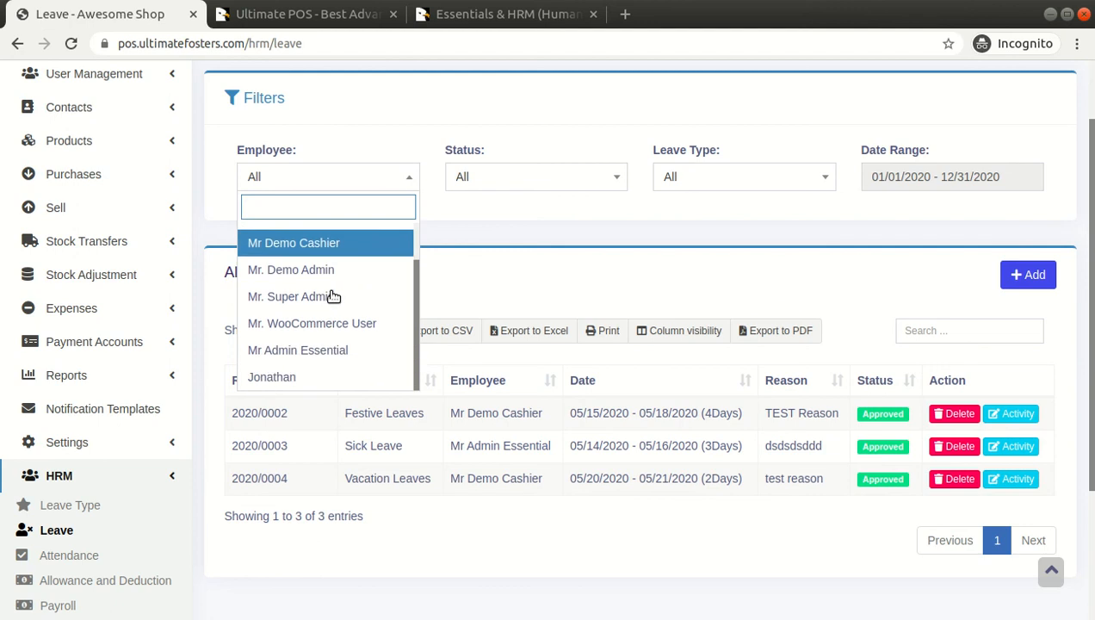
click(334, 354)
Examine the admin employee's leave summary, reading the pending, approved and cancelled days for Sick Leave
scroll(406, 250, down, 2)
scroll(403, 307, up, 3)
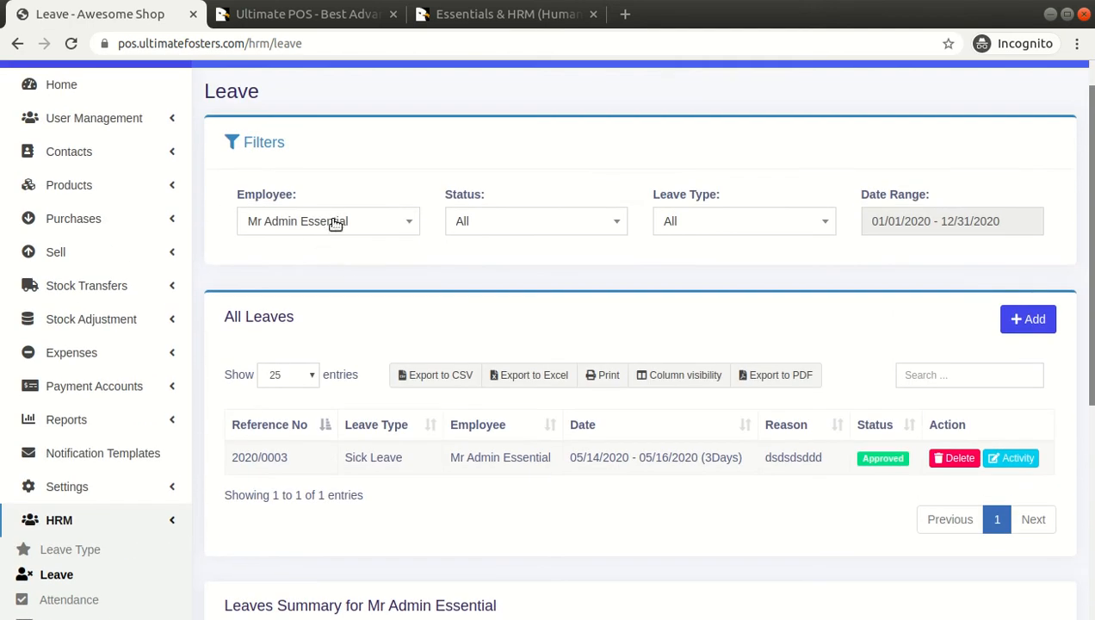
scroll(318, 252, down, 4)
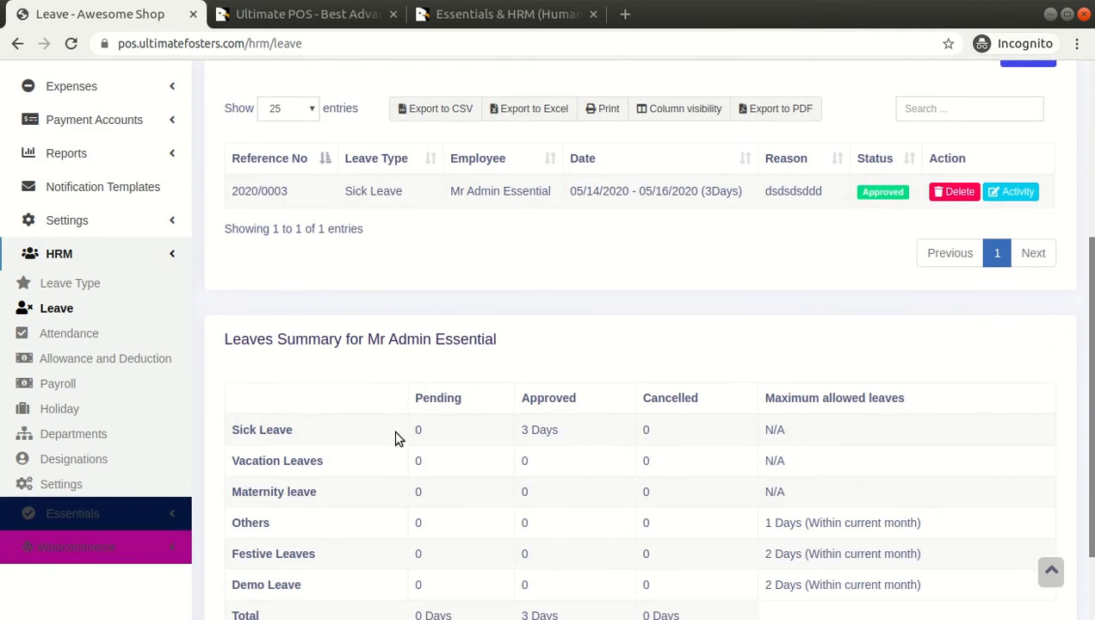
scroll(397, 472, down, 1)
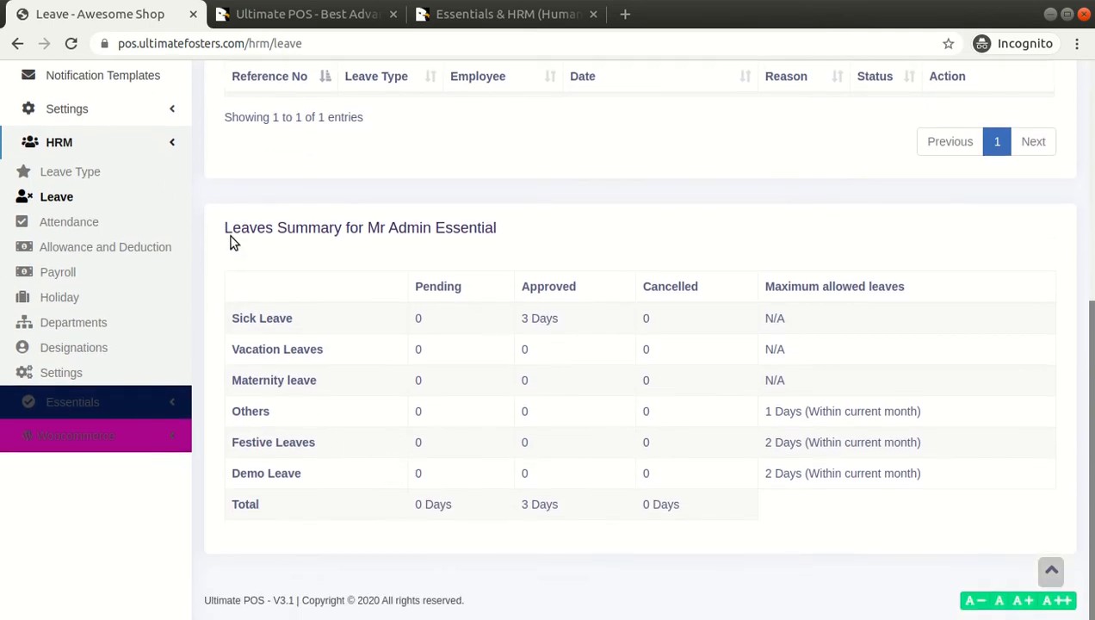
drag(235, 320, 723, 496)
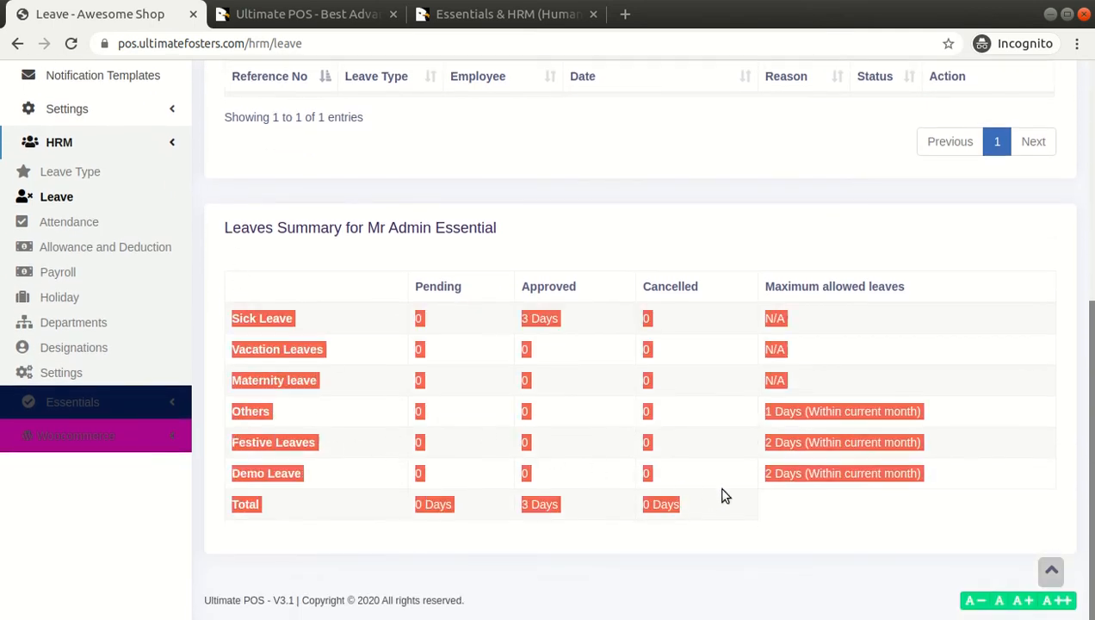
click(527, 444)
double_click(288, 352)
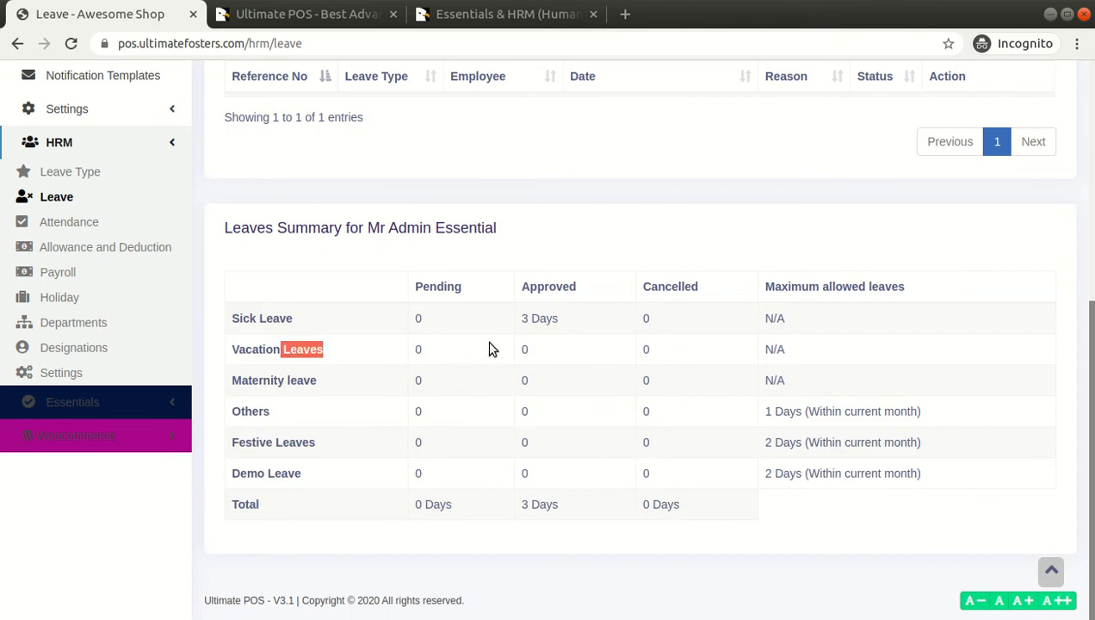
drag(238, 316, 376, 331)
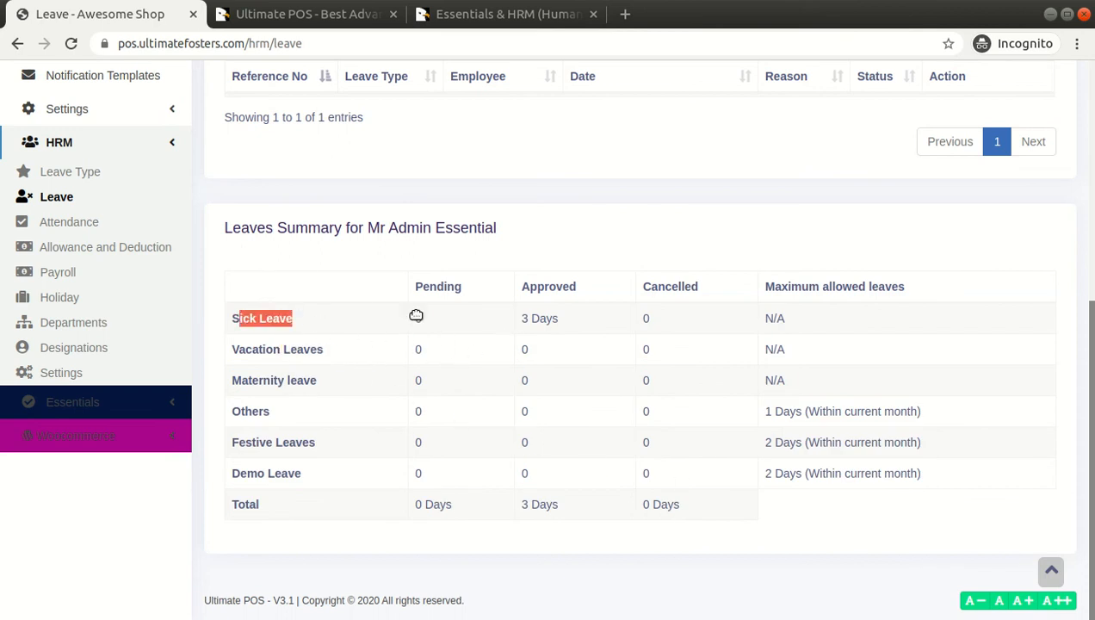
drag(521, 318, 561, 320)
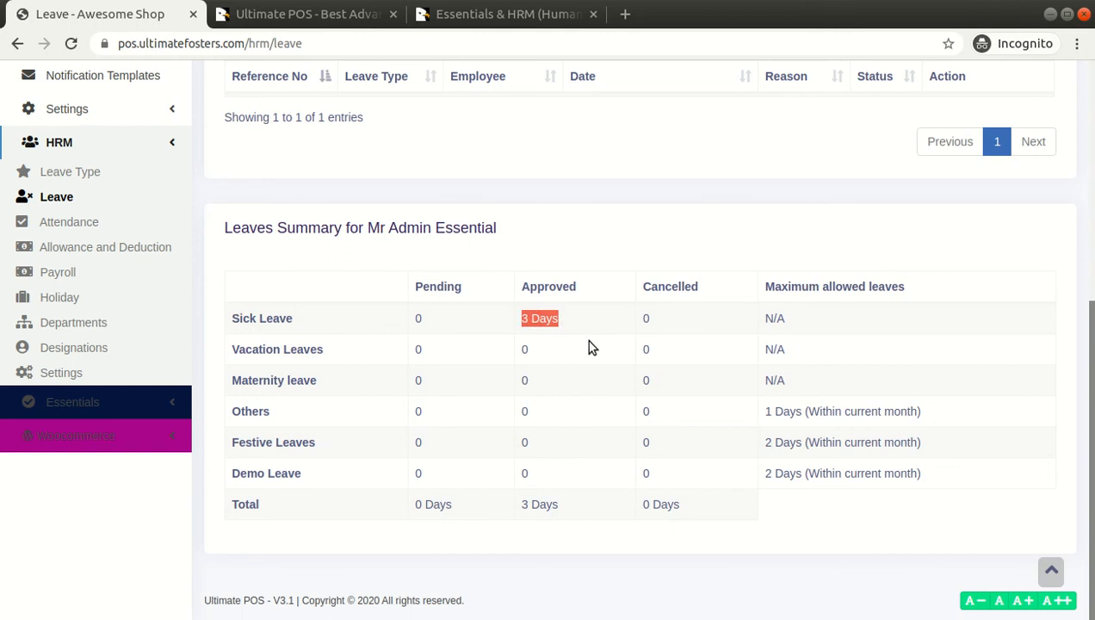
drag(642, 320, 664, 322)
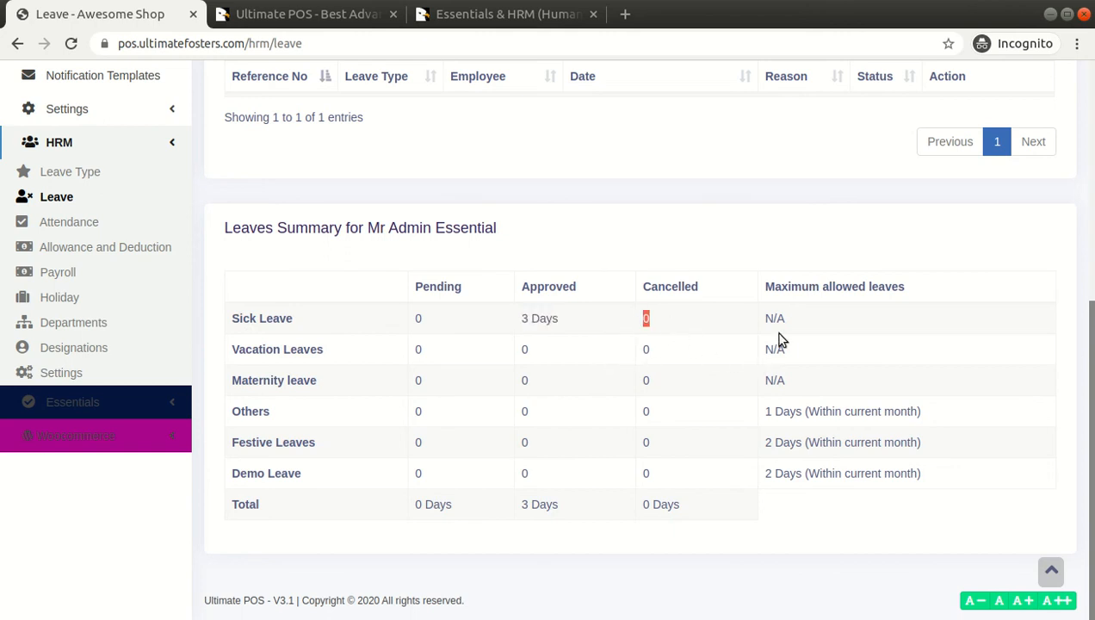
Examine the summary's maximum allowed leaves column alongside the pending and approved columns, and return to the filters
drag(767, 286, 899, 284)
double_click(900, 284)
drag(771, 319, 780, 320)
double_click(440, 287)
click(554, 292)
drag(230, 321, 306, 322)
scroll(954, 455, up, 4)
scroll(421, 383, up, 2)
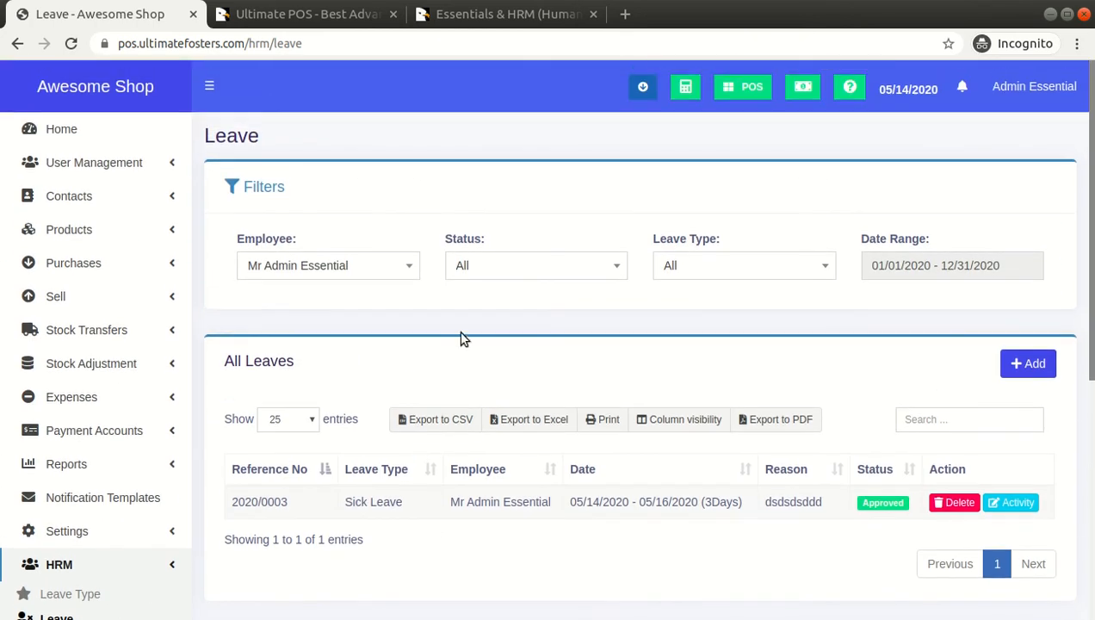
mouse_move(1088, 351)
mouse_down()
mouse_move(1088, 594)
mouse_move(1090, 352)
mouse_up()
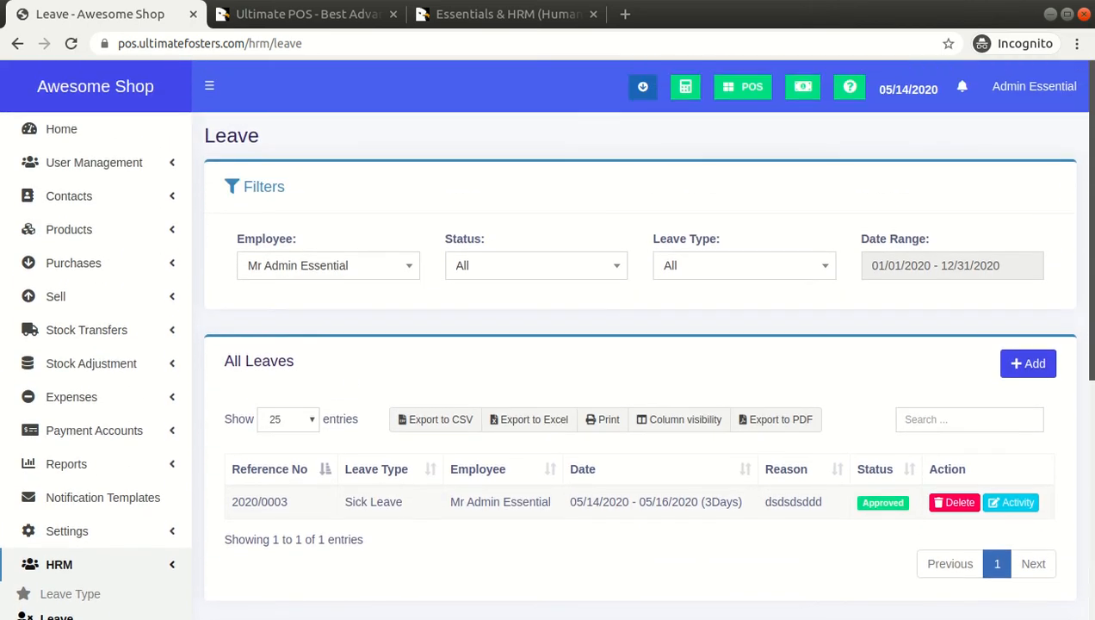
Try the Pending status filter, reset it to All, and look through the leave type filter options
click(496, 268)
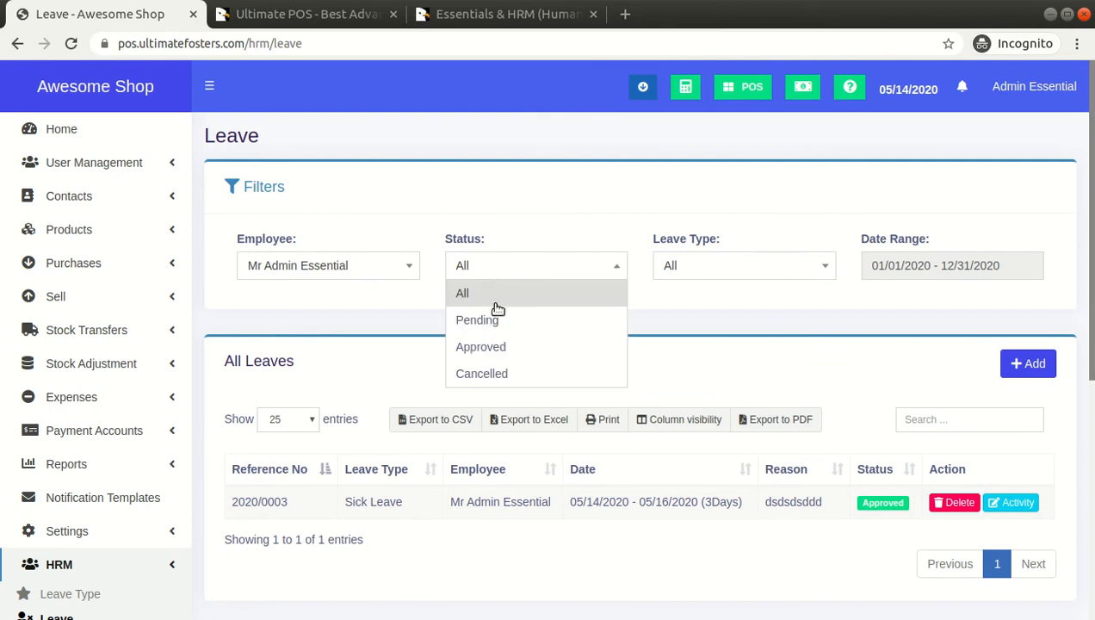
click(502, 319)
click(496, 271)
click(501, 291)
click(700, 268)
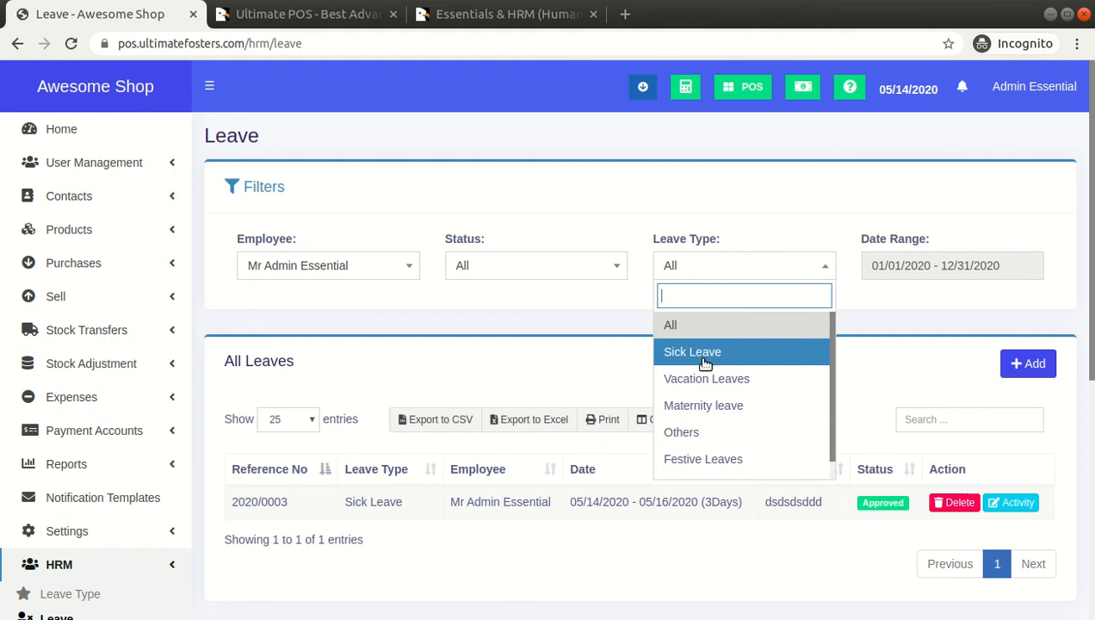
click(914, 331)
Try the This Year, This Month and Yesterday date ranges on the leave list
click(913, 266)
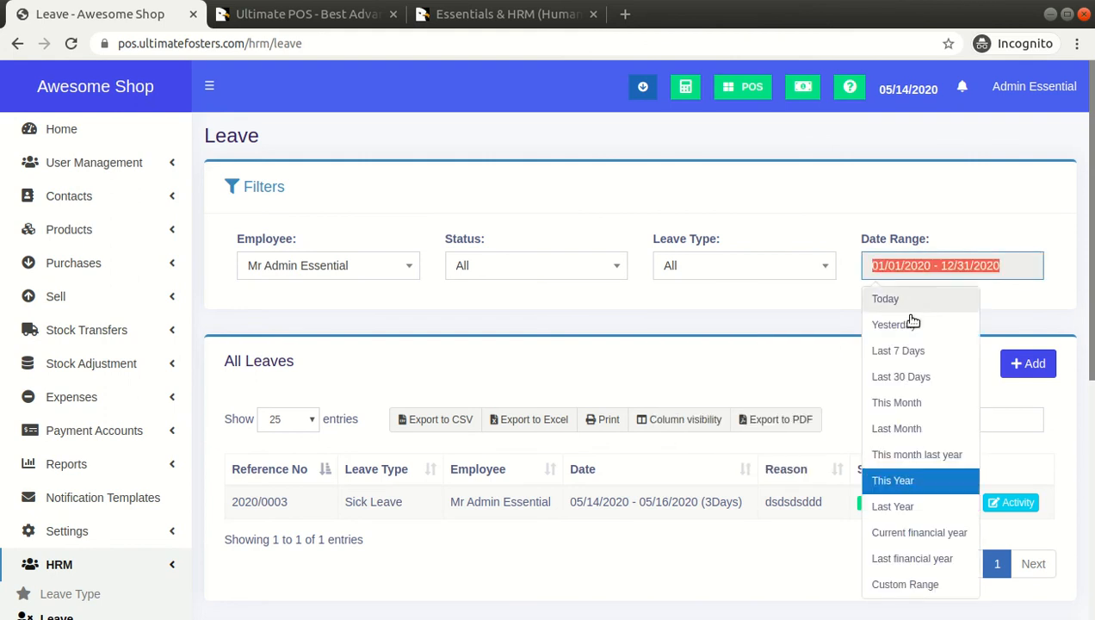
click(931, 489)
click(923, 276)
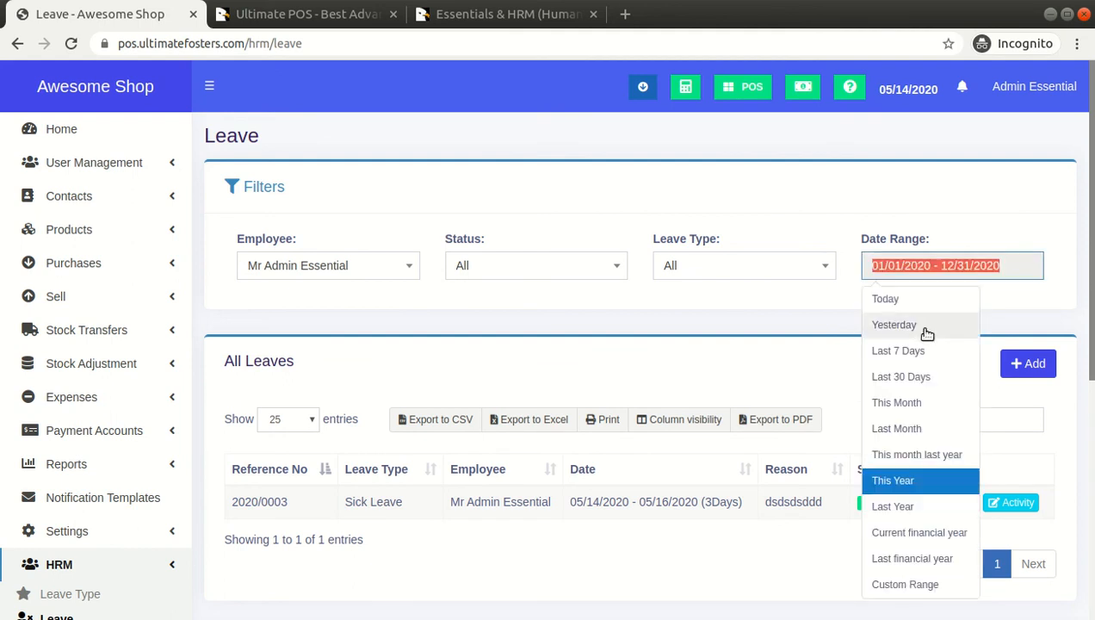
click(919, 403)
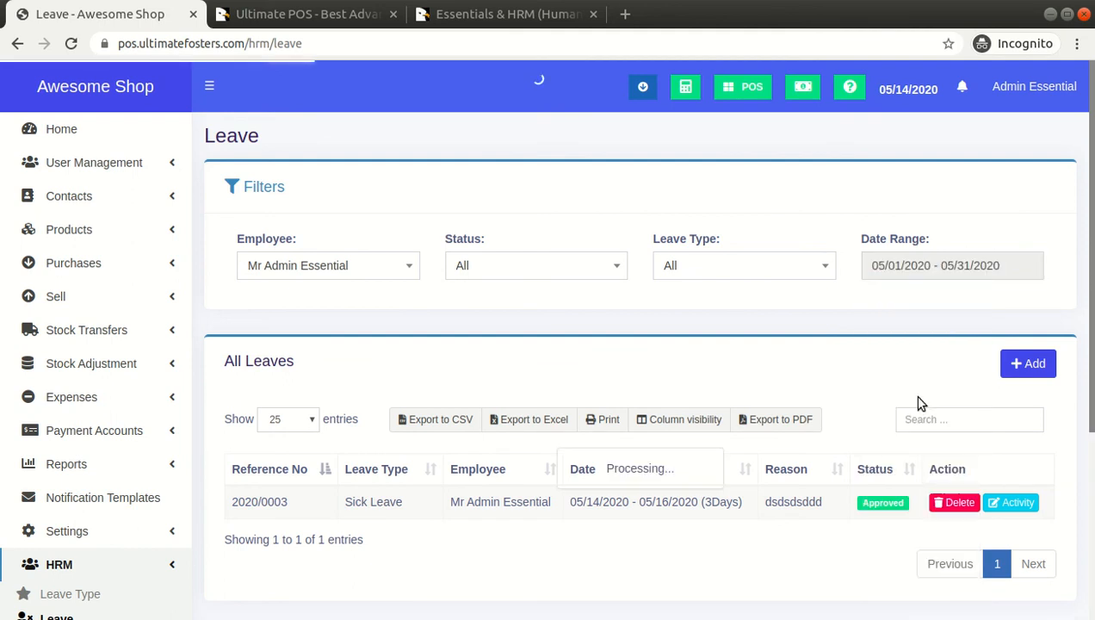
click(897, 264)
click(895, 326)
Set the leave list's date range to Current financial year and review the filtered leaves and summary
click(908, 267)
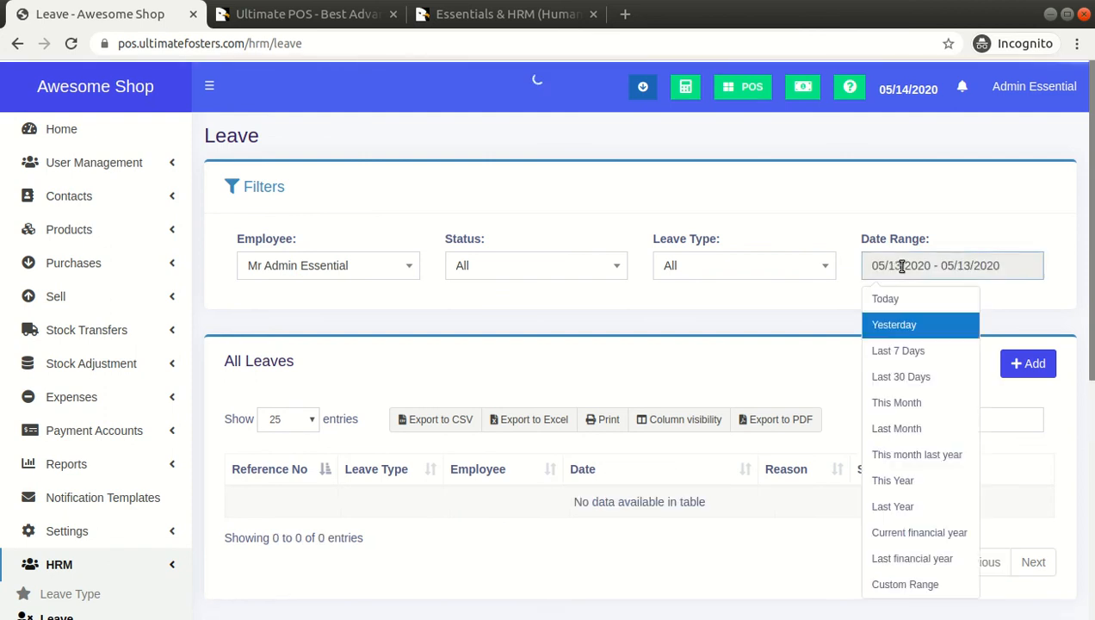
click(926, 533)
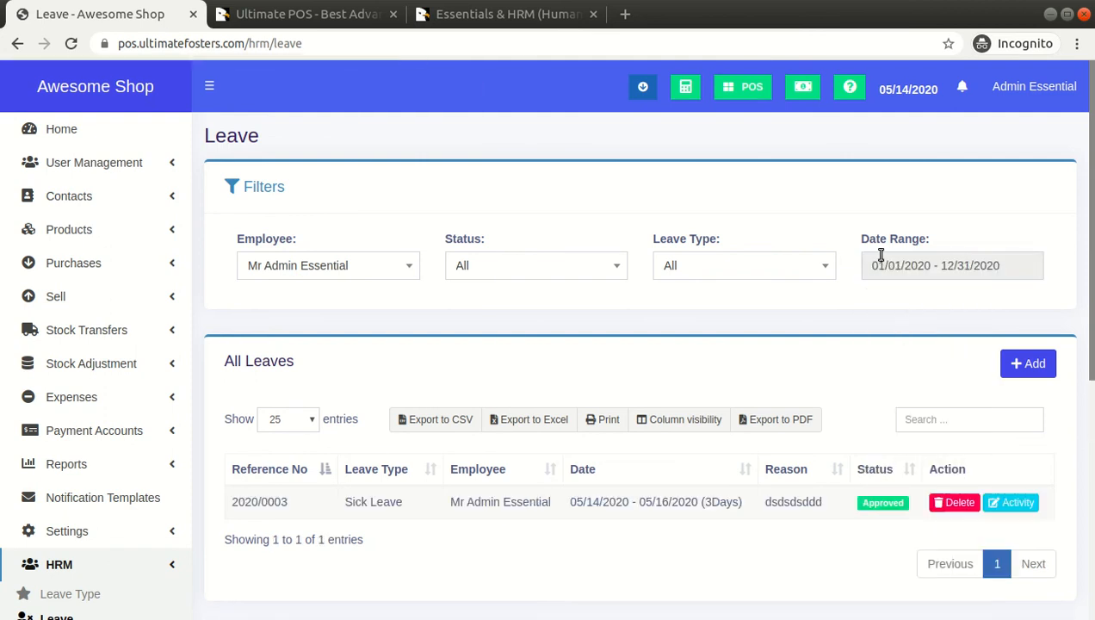
scroll(887, 253, down, 3)
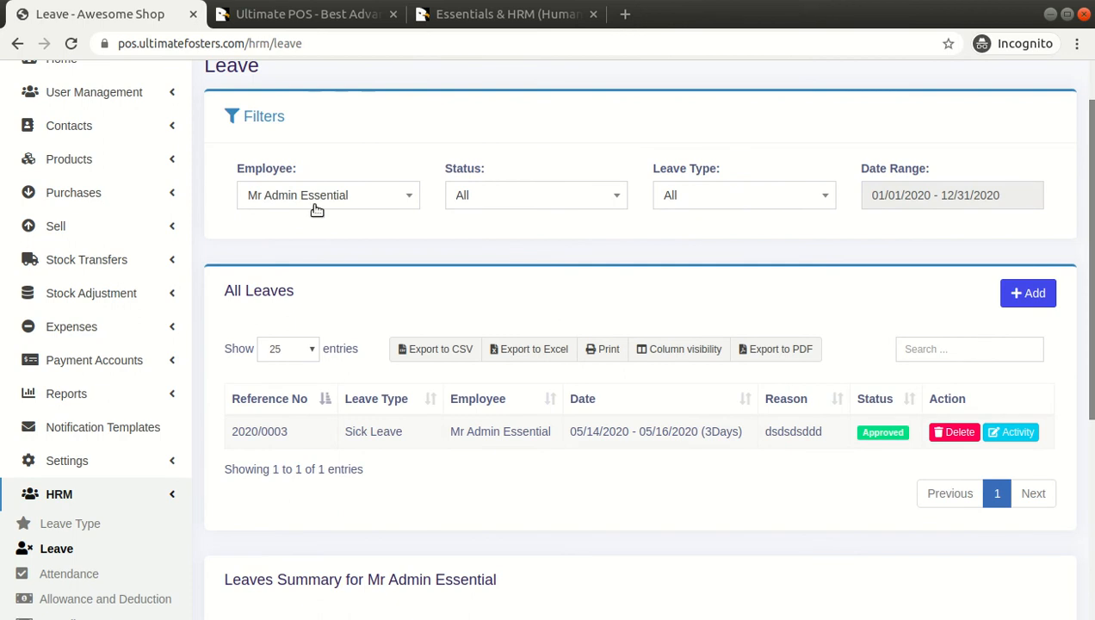
scroll(545, 276, down, 4)
scroll(481, 339, up, 5)
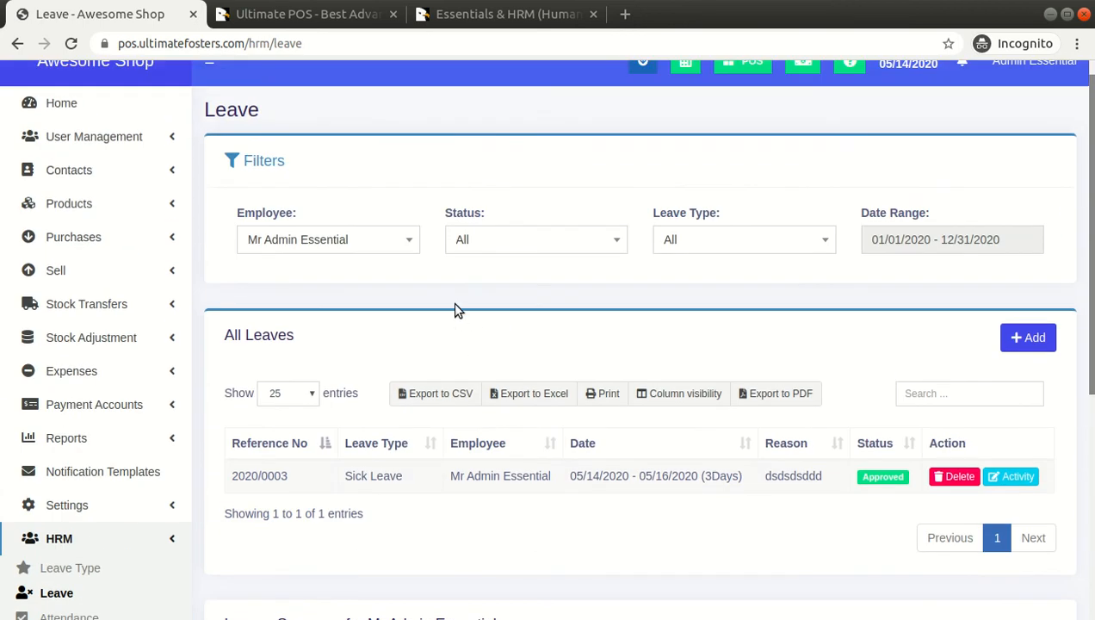
scroll(456, 310, up, 1)
scroll(264, 301, down, 2)
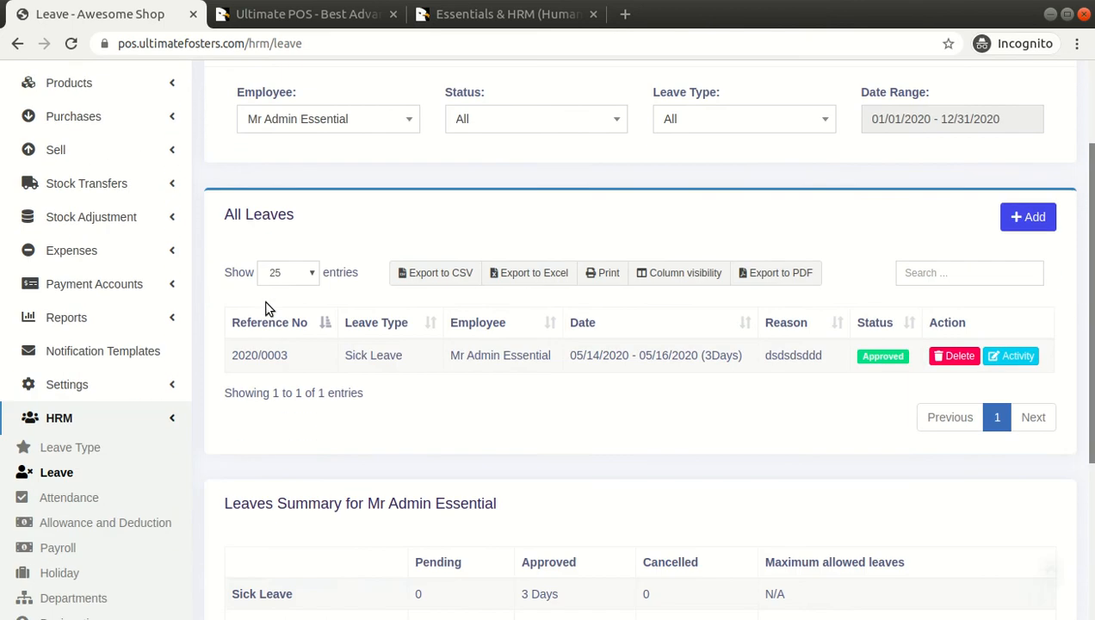
scroll(264, 302, up, 2)
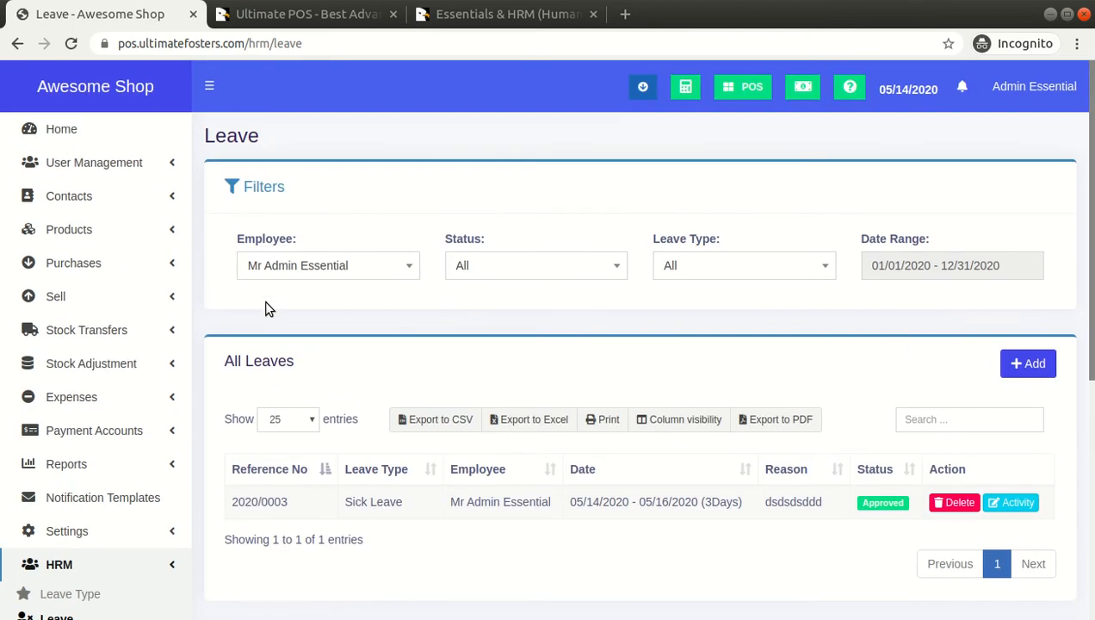
Switch to the CodeCanyon page for Ultimate POS and point out its product title
click(300, 21)
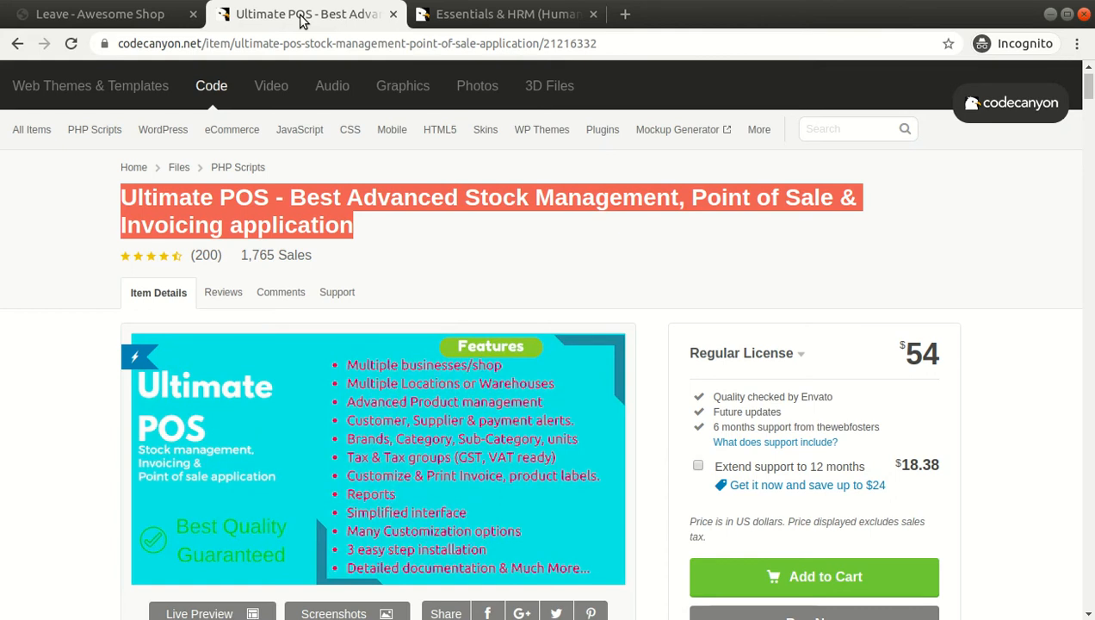
mouse_move(302, 129)
triple_click(533, 195)
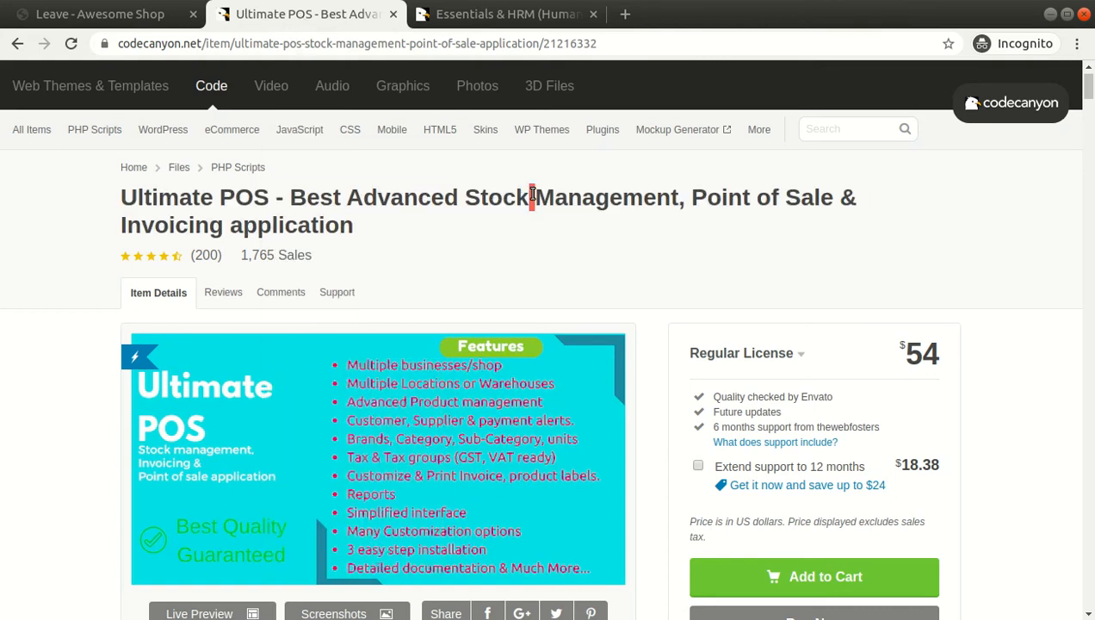